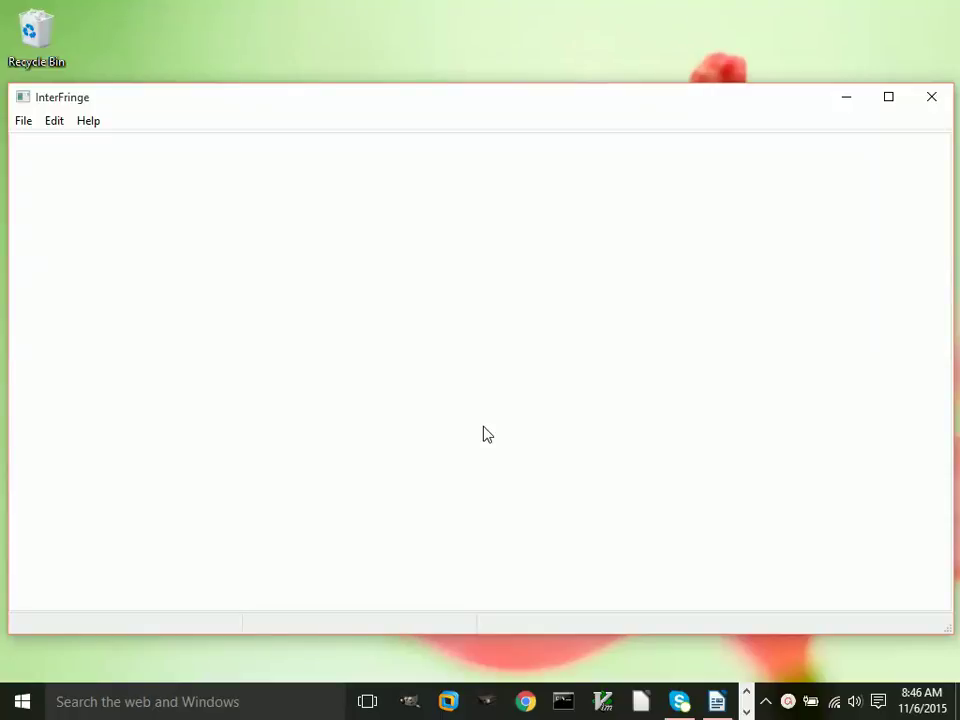
# Step: Start a blank Annular Fringe Zernike Coefficients panel from the File menu
pyautogui.click(23, 122)
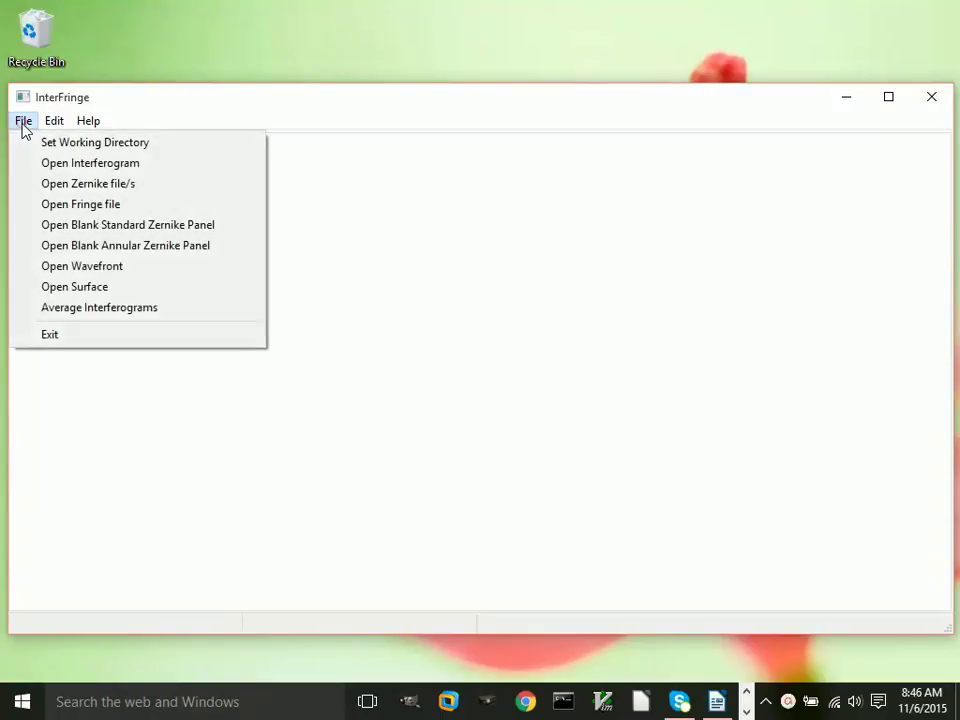
pyautogui.click(79, 248)
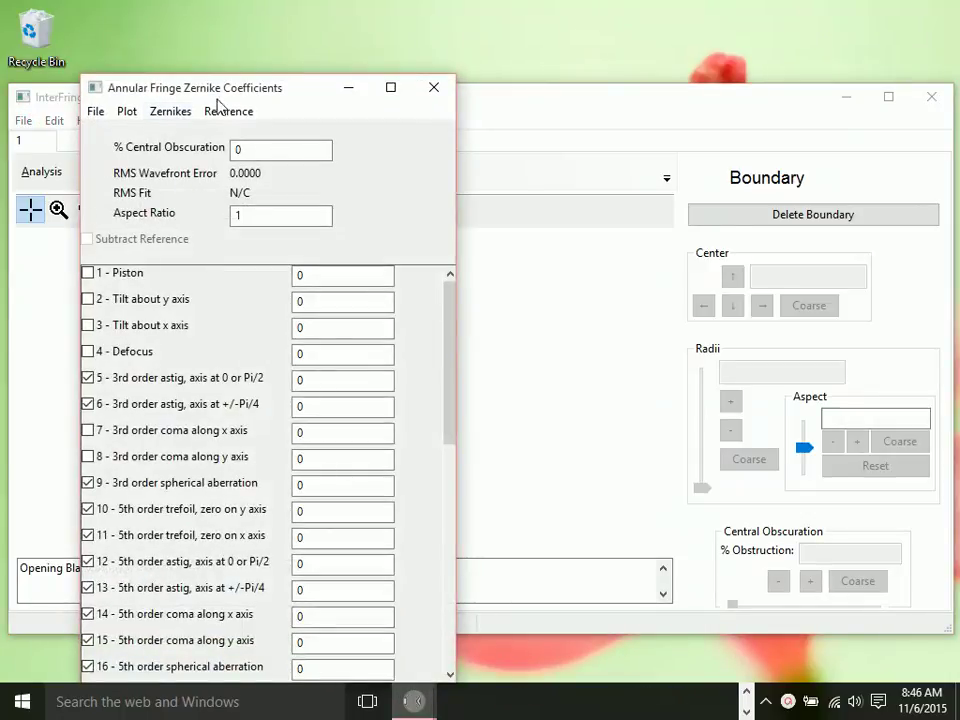
# Step: Enter 25% central obscuration, 0.2 for term 5 astigmatism and 0.1 for term 9 spherical
pyautogui.moveTo(237, 93); pyautogui.dragTo(458, 62)
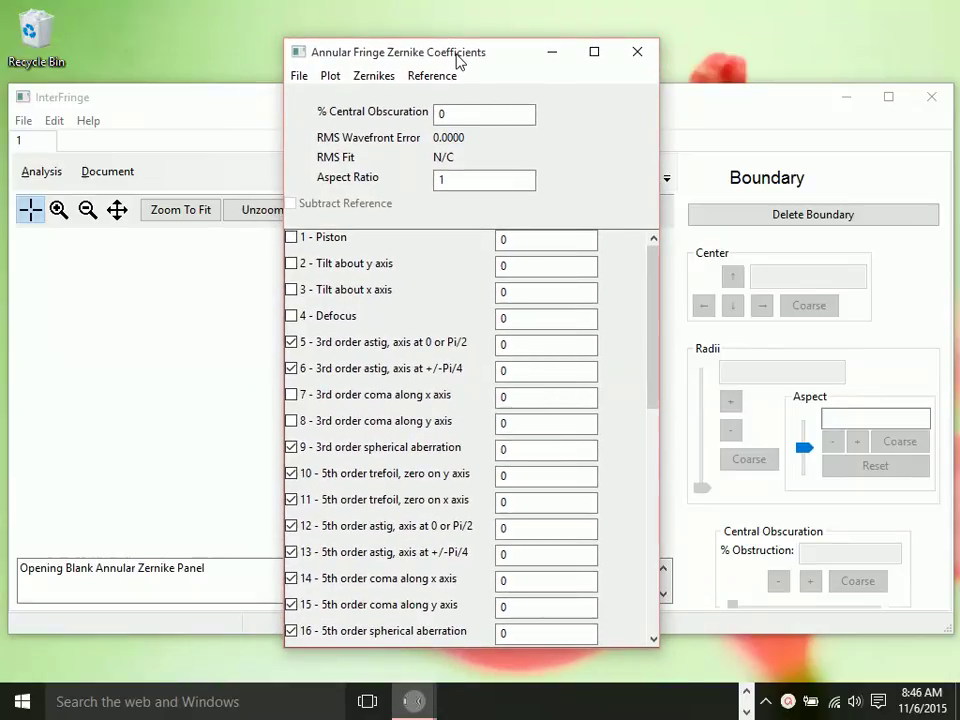
pyautogui.click(479, 116)
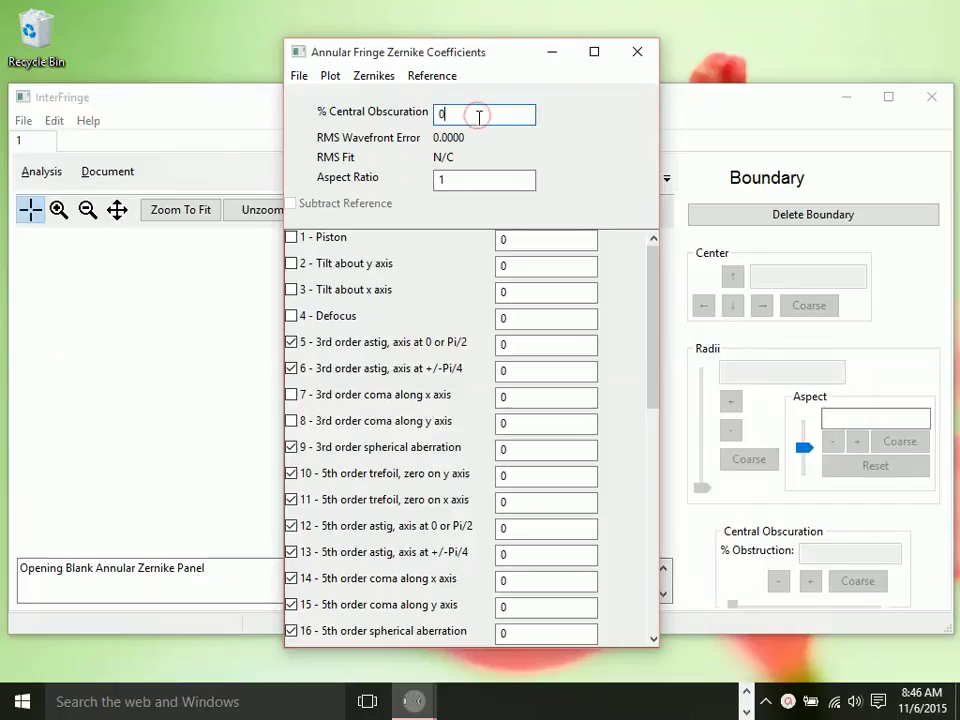
pyautogui.write('25')
pyautogui.click(465, 180)
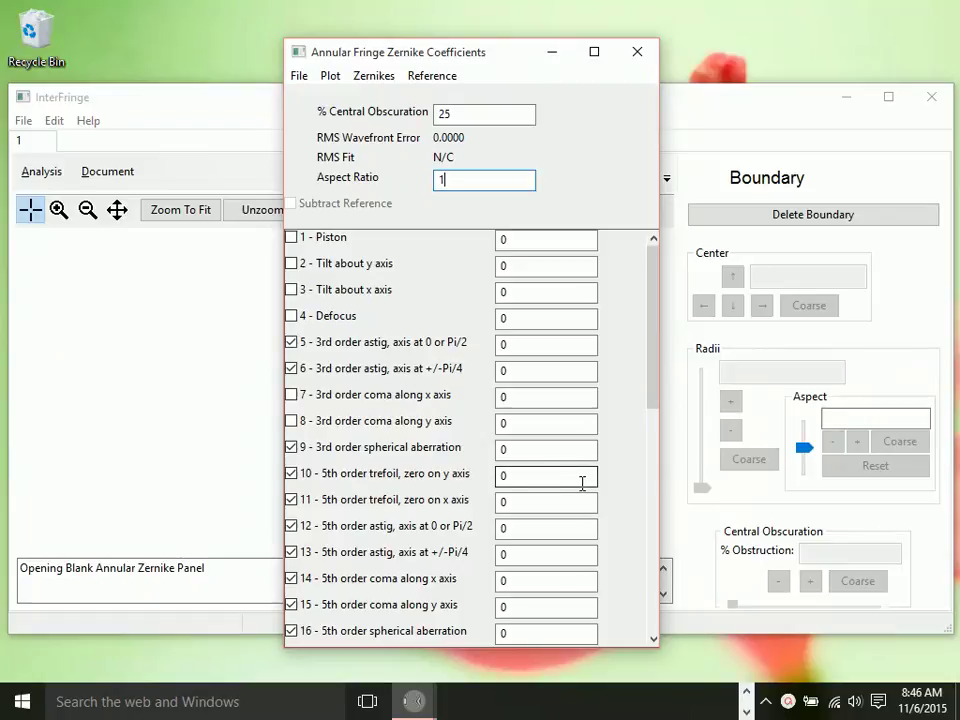
pyautogui.click(514, 345)
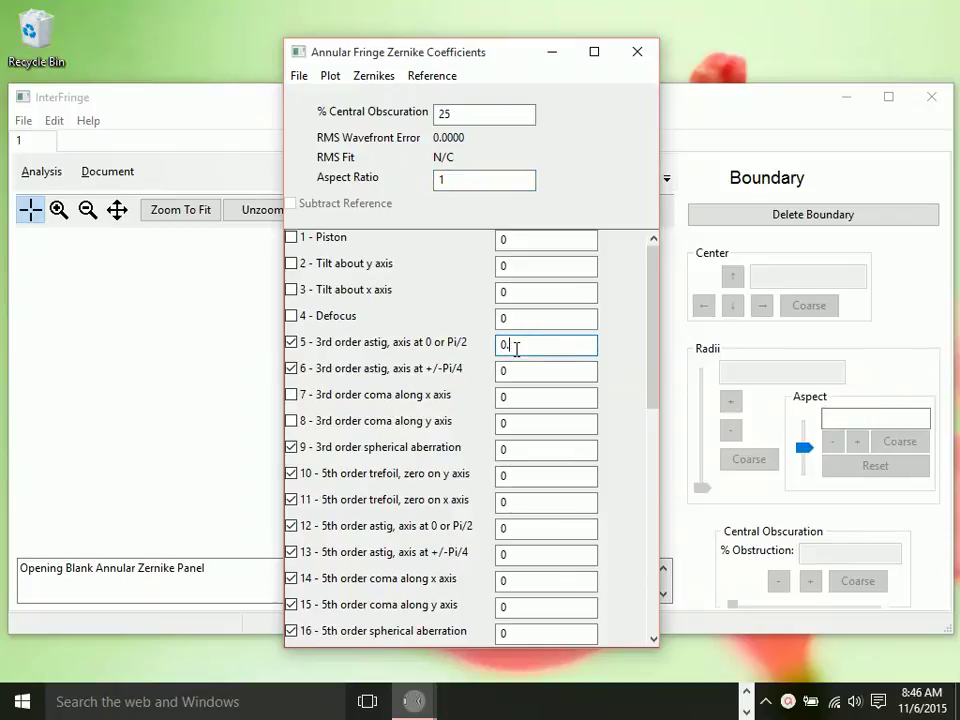
pyautogui.write('.2')
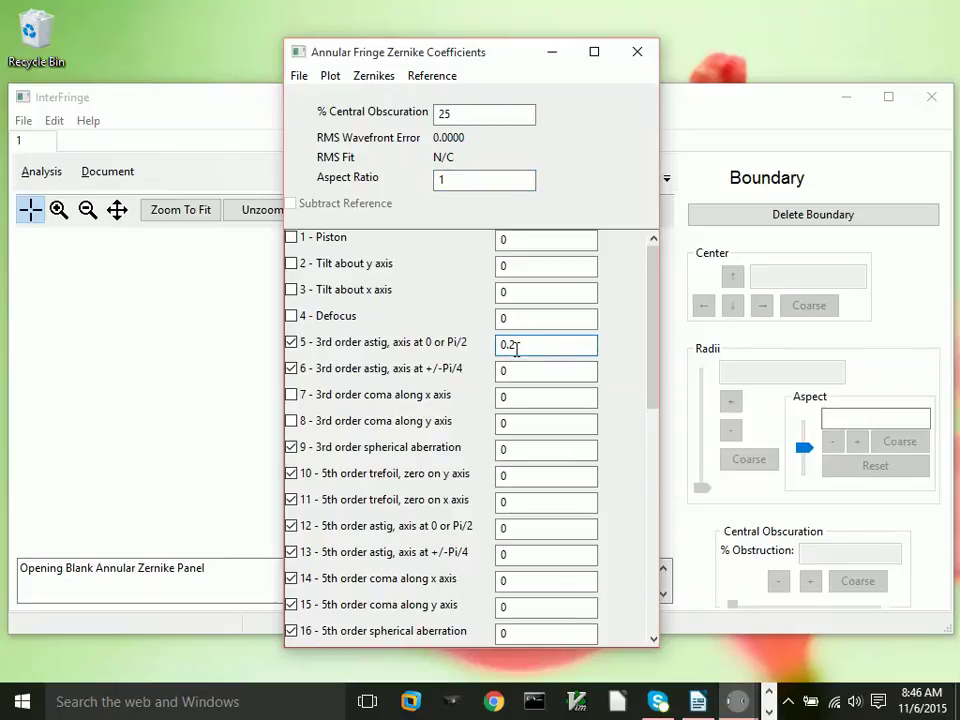
pyautogui.click(510, 446)
pyautogui.write('.1')
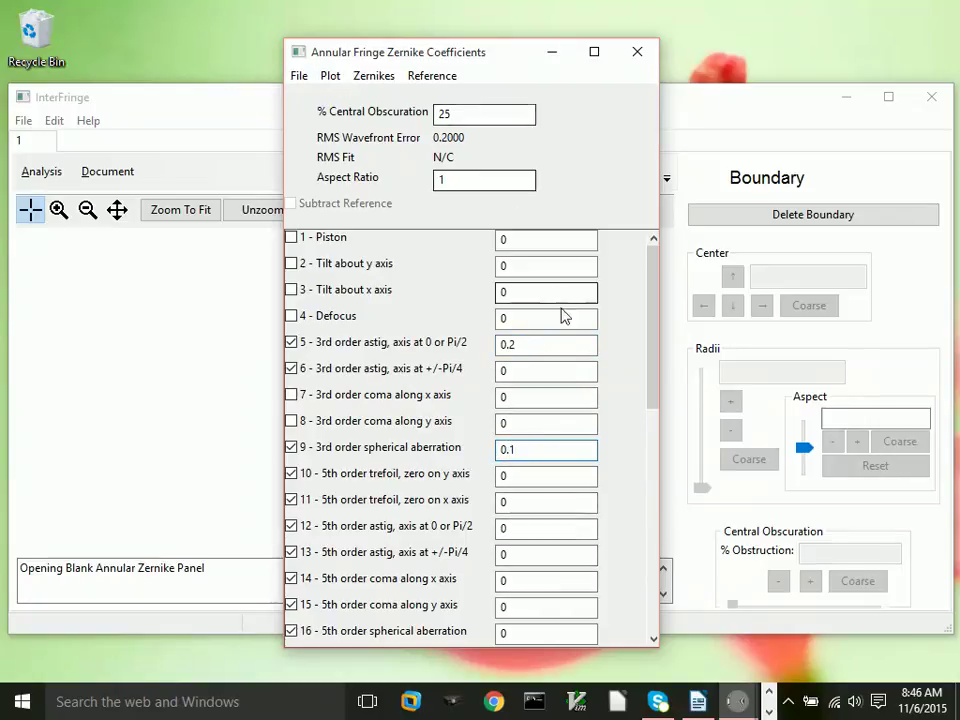
pyautogui.click(539, 345)
# Step: Plot the wavefront colour map with section profile, placed beside the coefficients panel
pyautogui.click(330, 76)
pyautogui.click(352, 98)
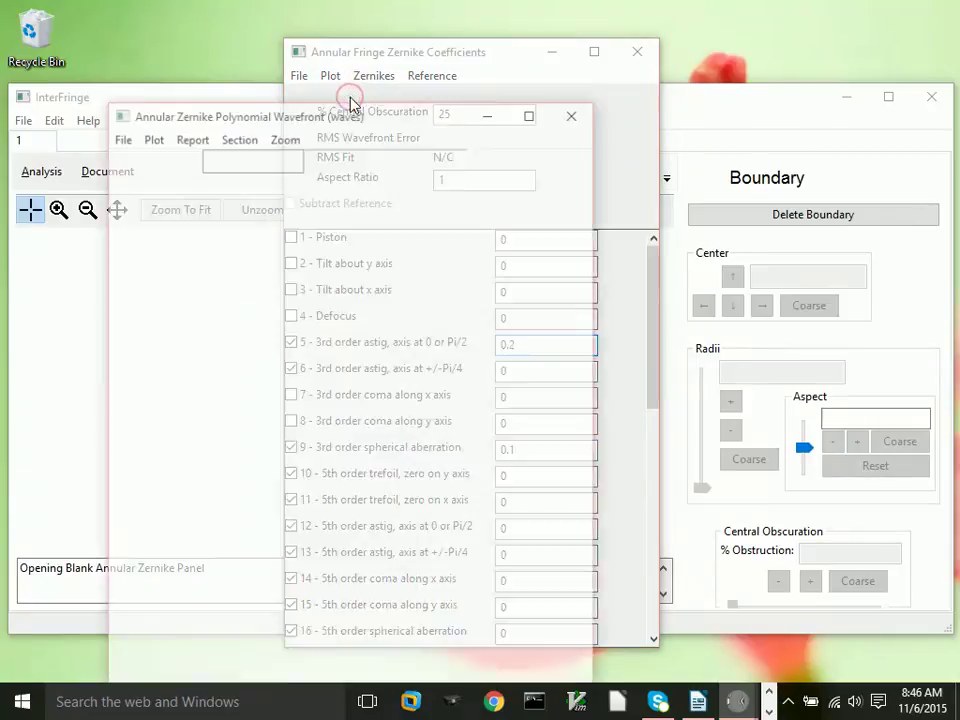
pyautogui.moveTo(344, 104); pyautogui.dragTo(287, 48)
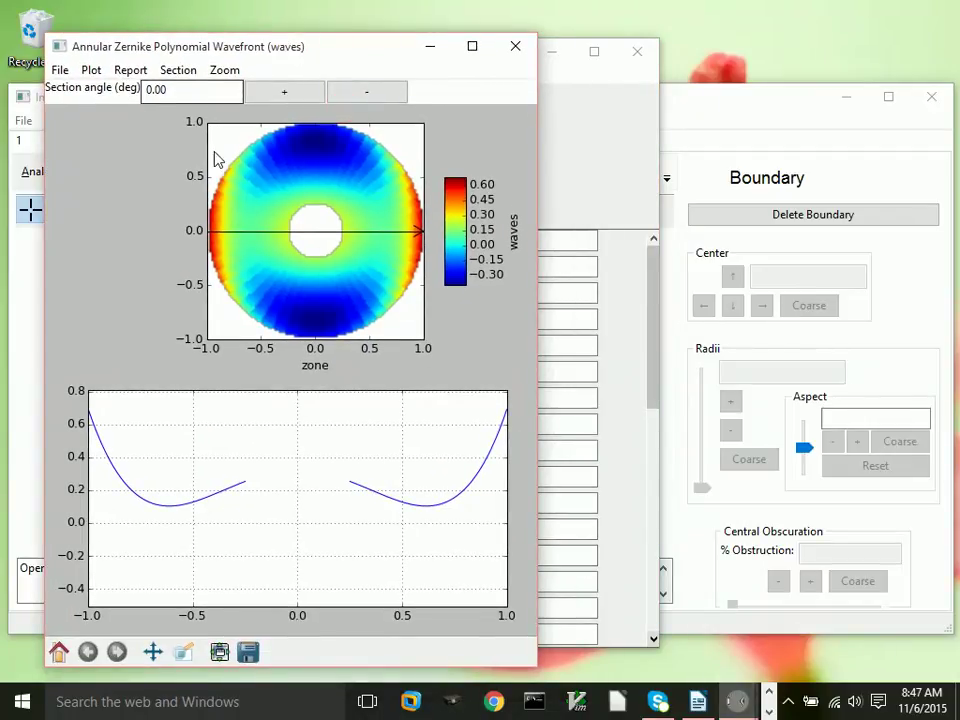
pyautogui.click(598, 145)
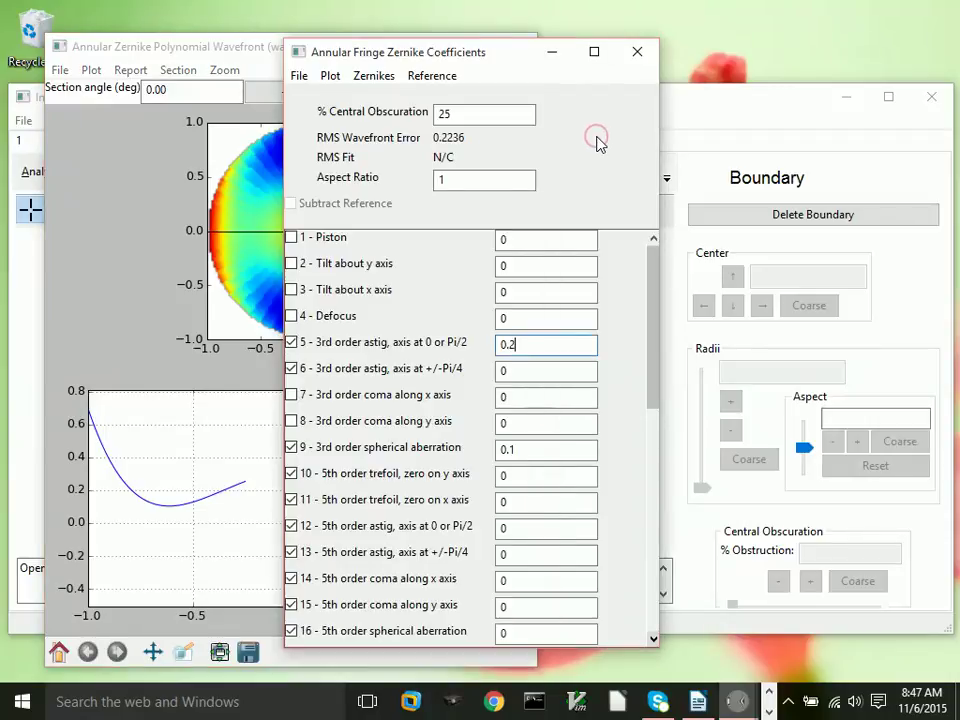
pyautogui.moveTo(452, 58); pyautogui.dragTo(718, 50)
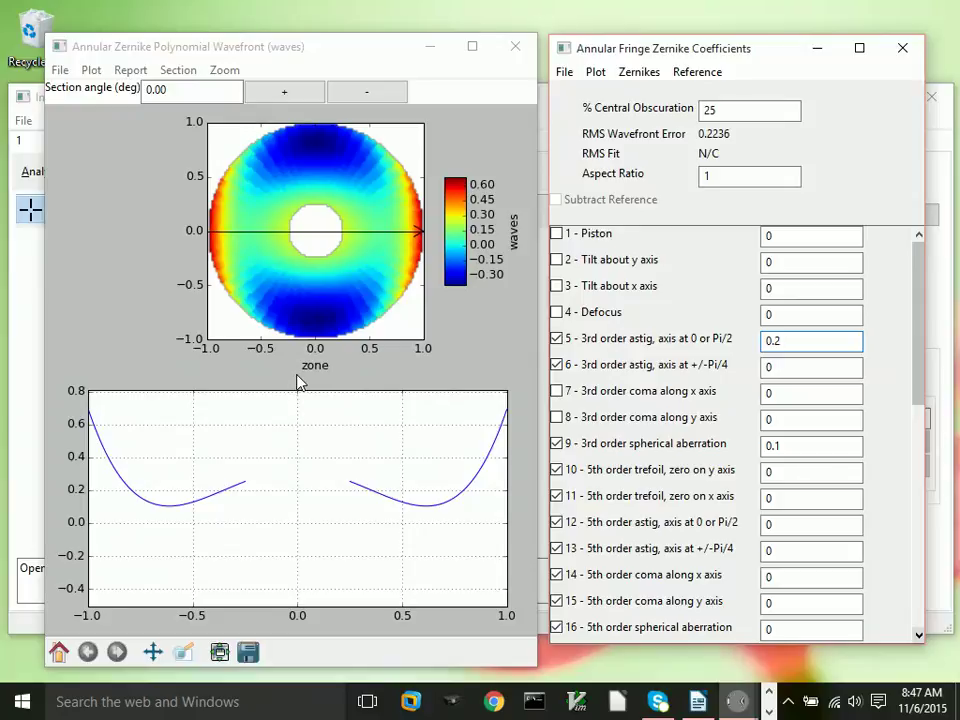
# Step: Display the annular wavefront as a 3D surface plot and move it into view
pyautogui.click(89, 71)
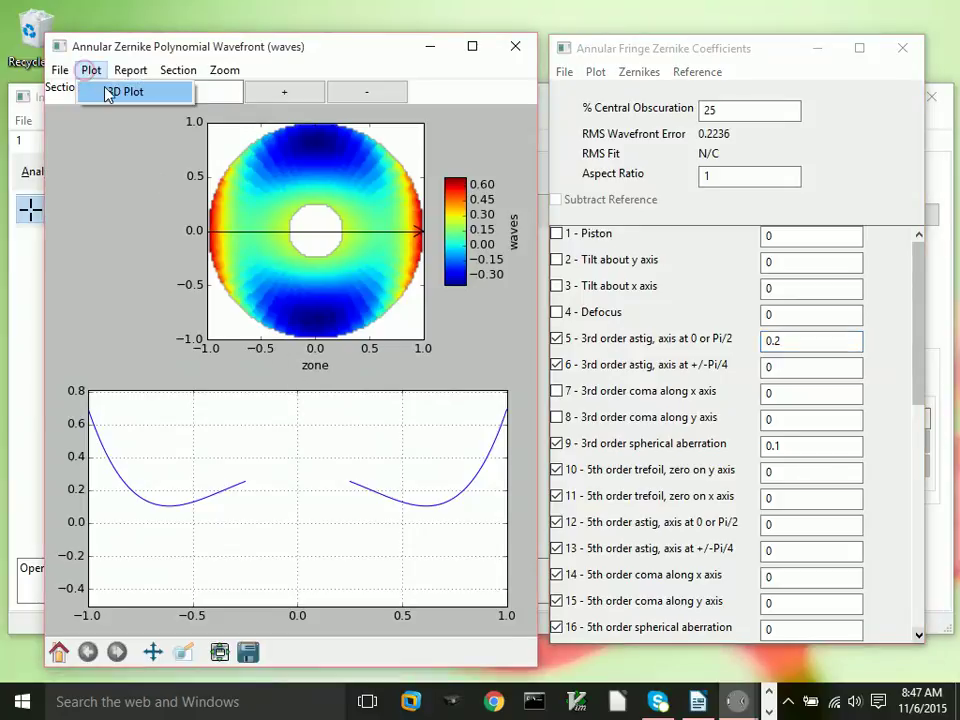
pyautogui.click(108, 90)
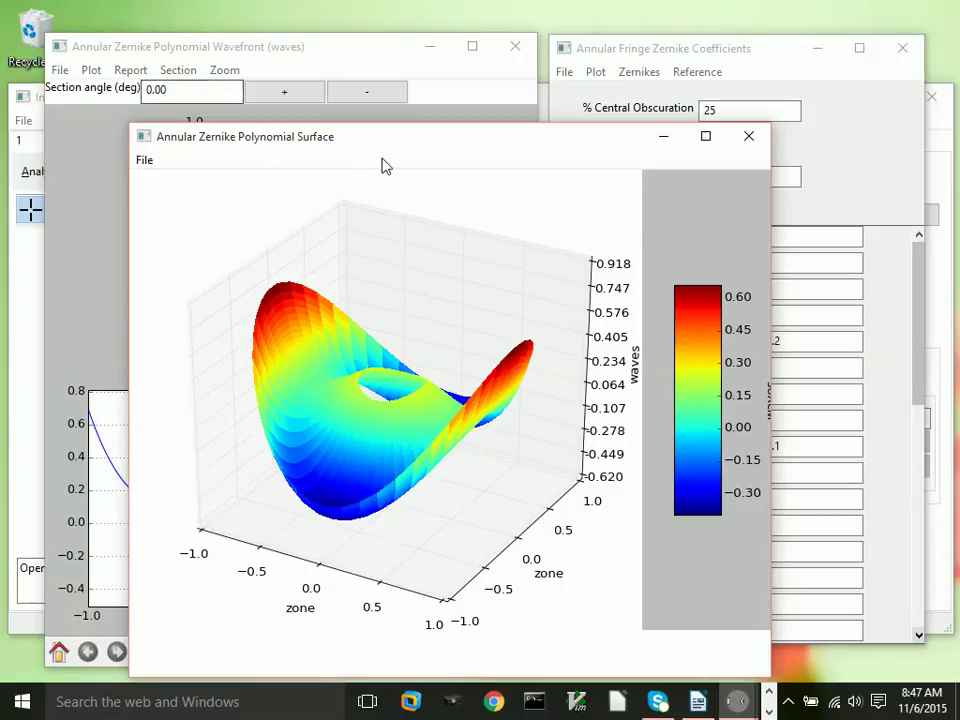
pyautogui.moveTo(387, 138); pyautogui.dragTo(358, 39)
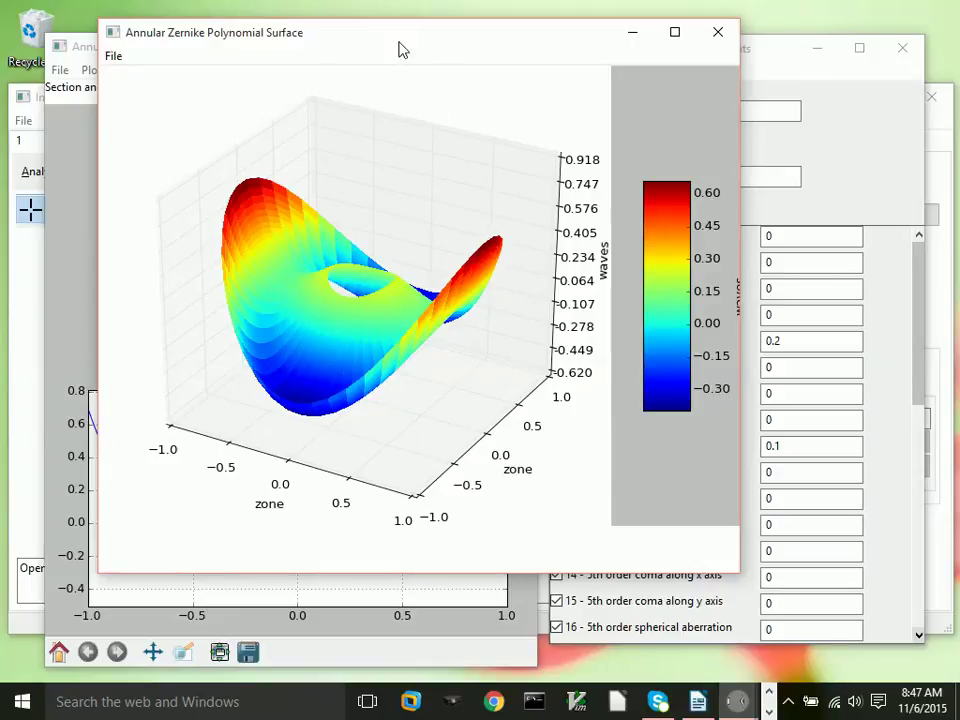
pyautogui.moveTo(394, 39); pyautogui.dragTo(460, 356)
# Step: Arrange the 3D surface and coefficients windows so both are visible
pyautogui.click(715, 58)
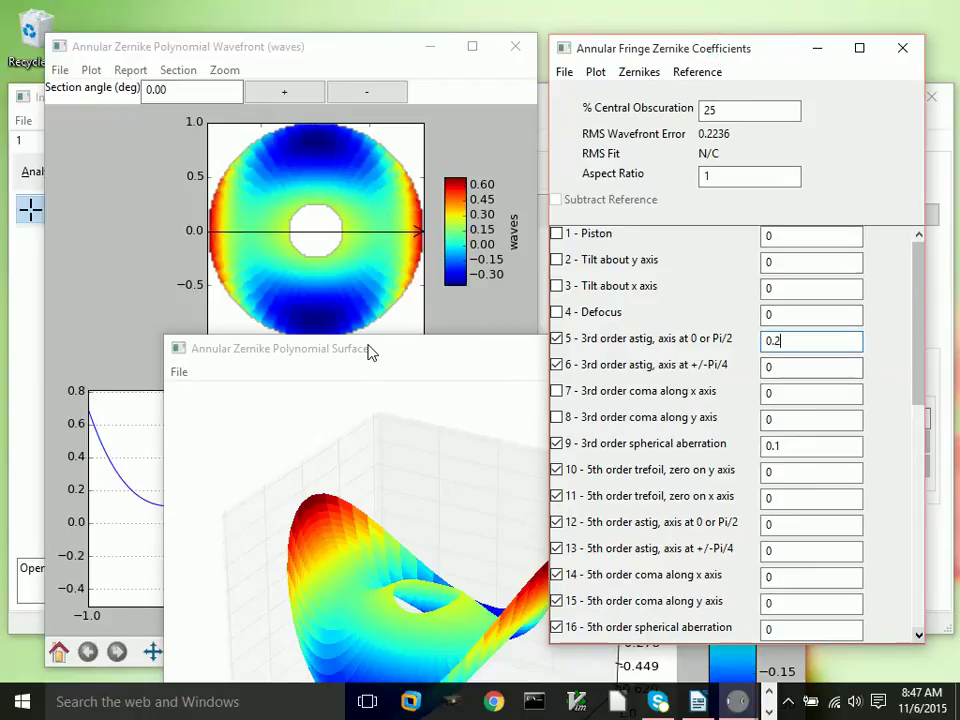
pyautogui.moveTo(368, 353); pyautogui.dragTo(280, 124)
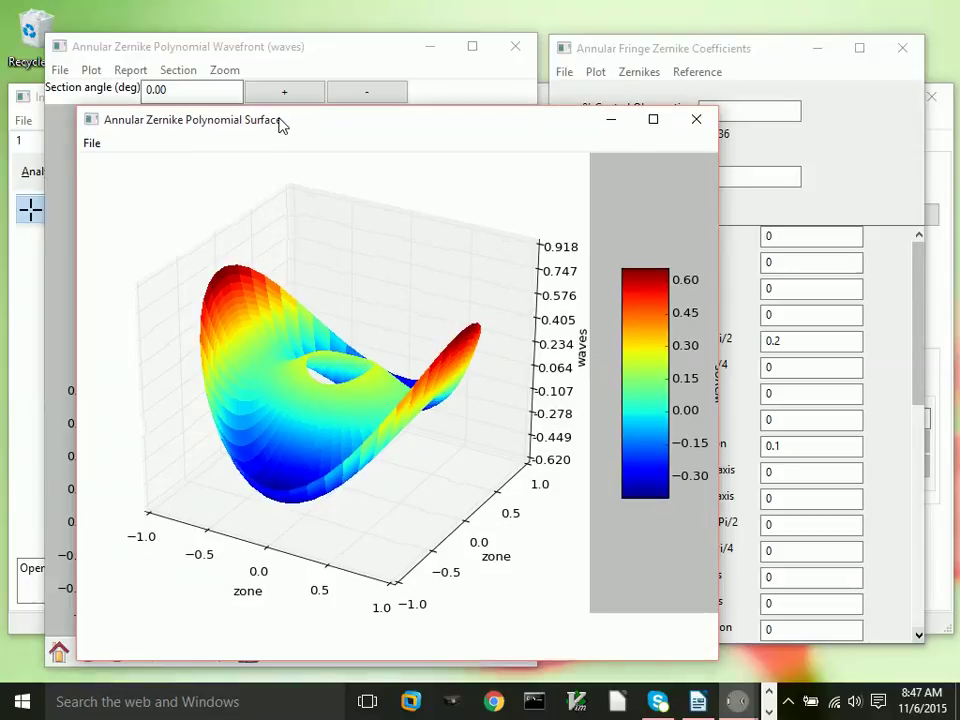
pyautogui.click(683, 38)
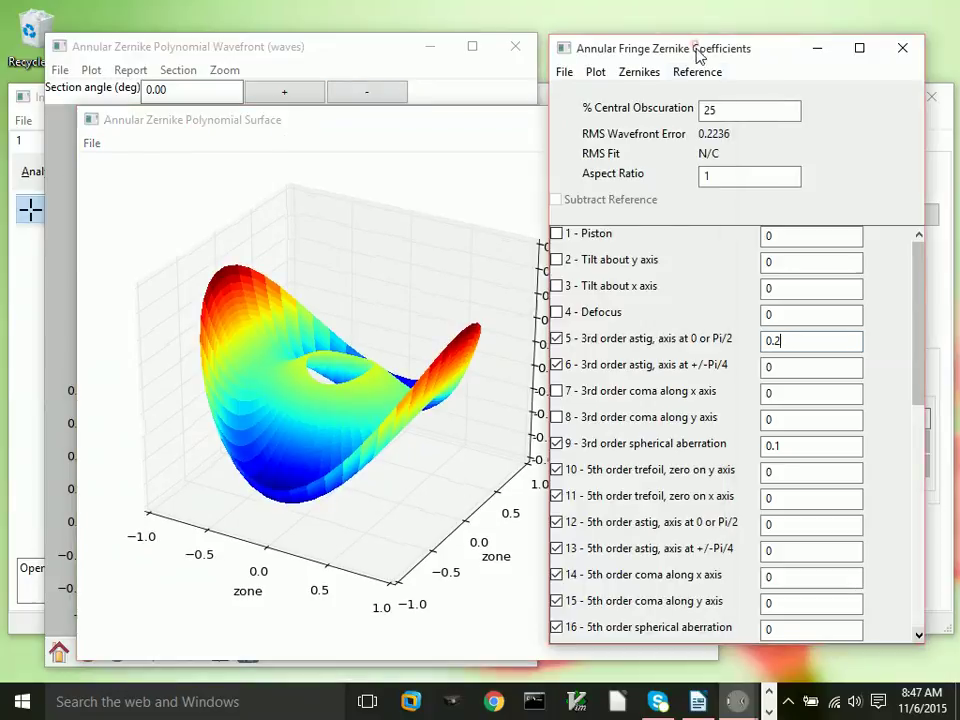
pyautogui.click(792, 450)
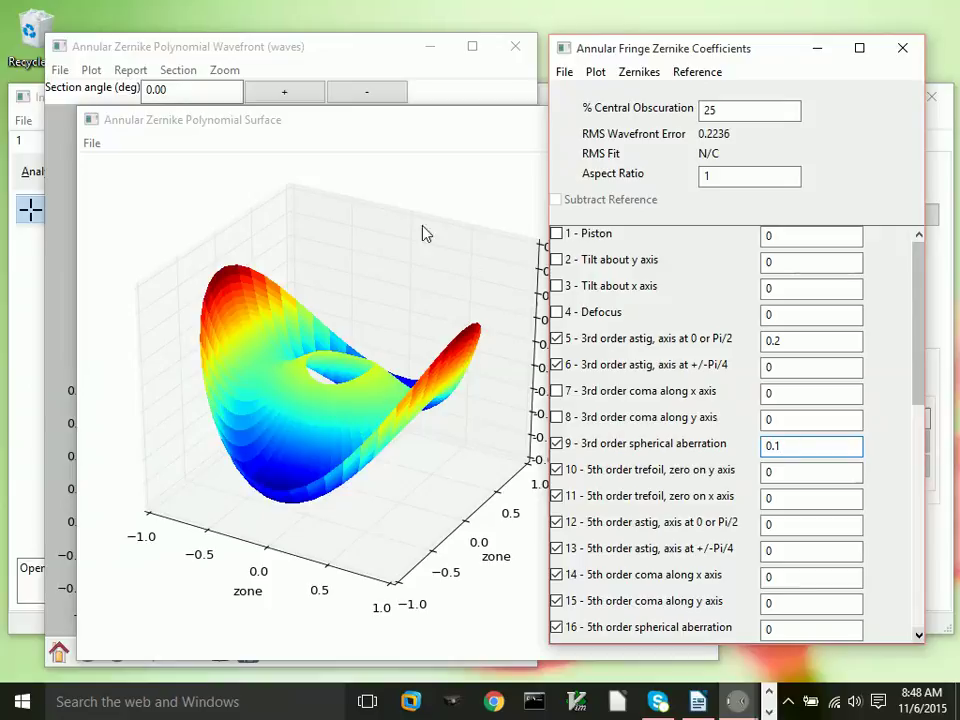
pyautogui.click(236, 121)
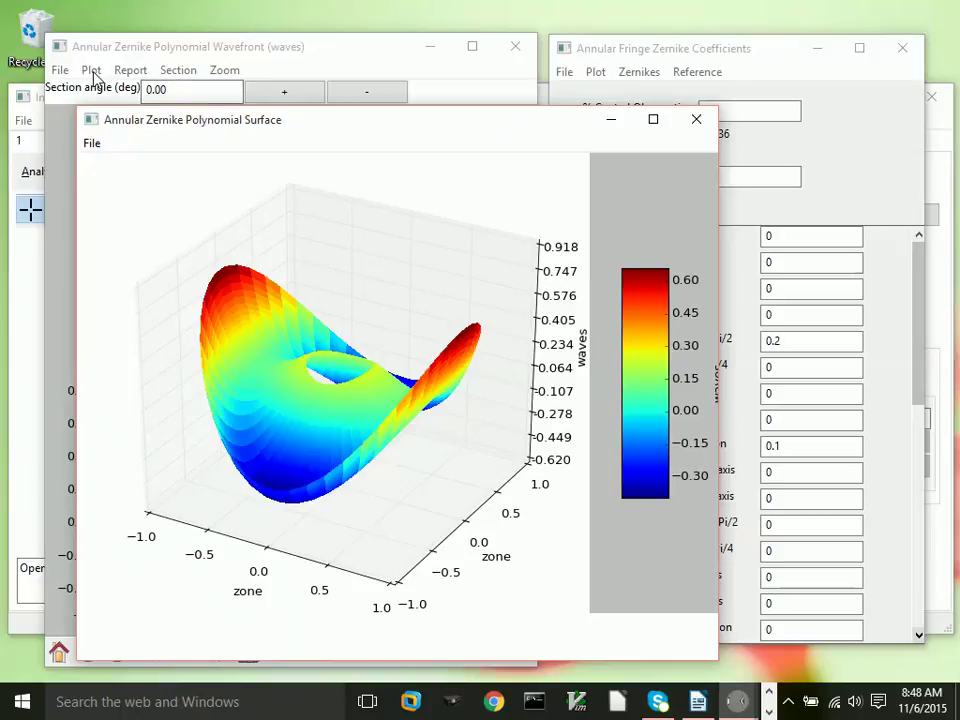
pyautogui.click(630, 57)
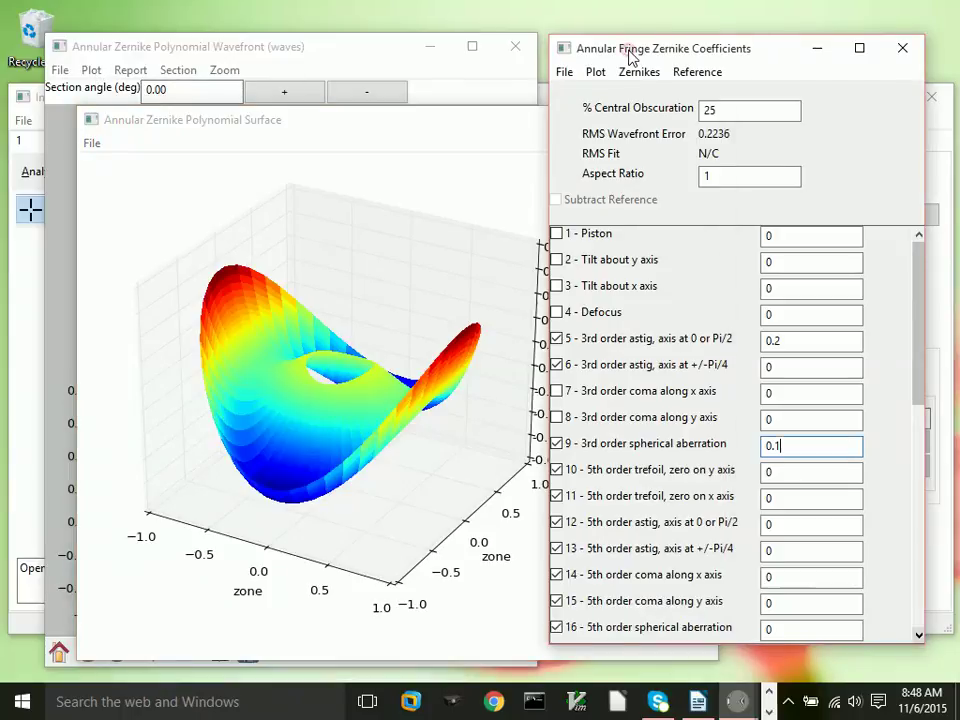
# Step: Save the coefficients as 'Annular_tews' in examples/zernike_panel, then move the panel aside
pyautogui.click(564, 72)
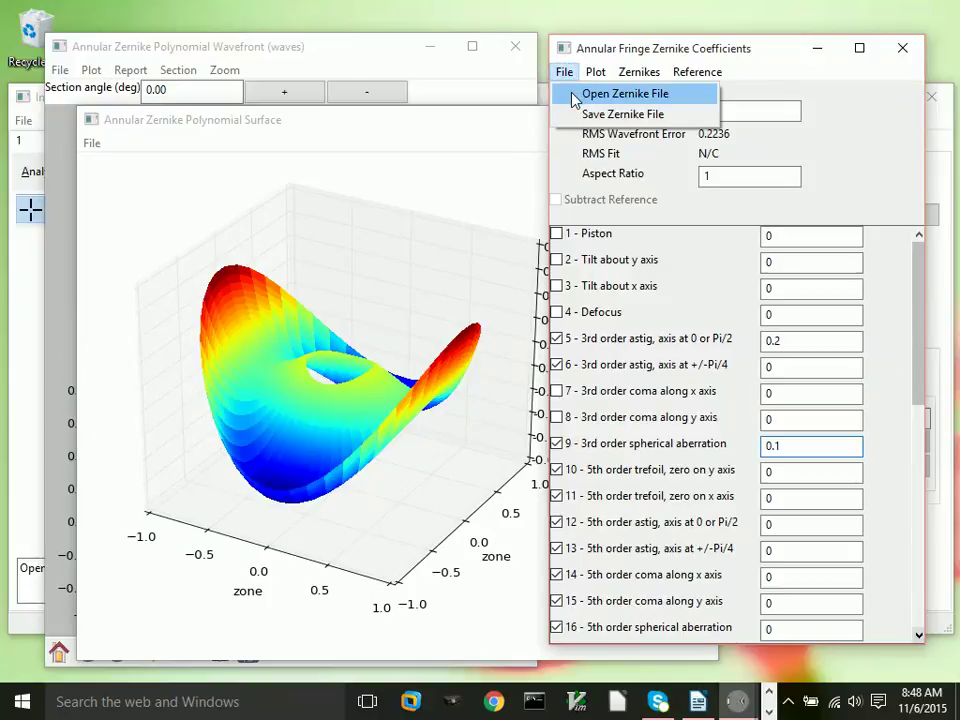
pyautogui.click(590, 114)
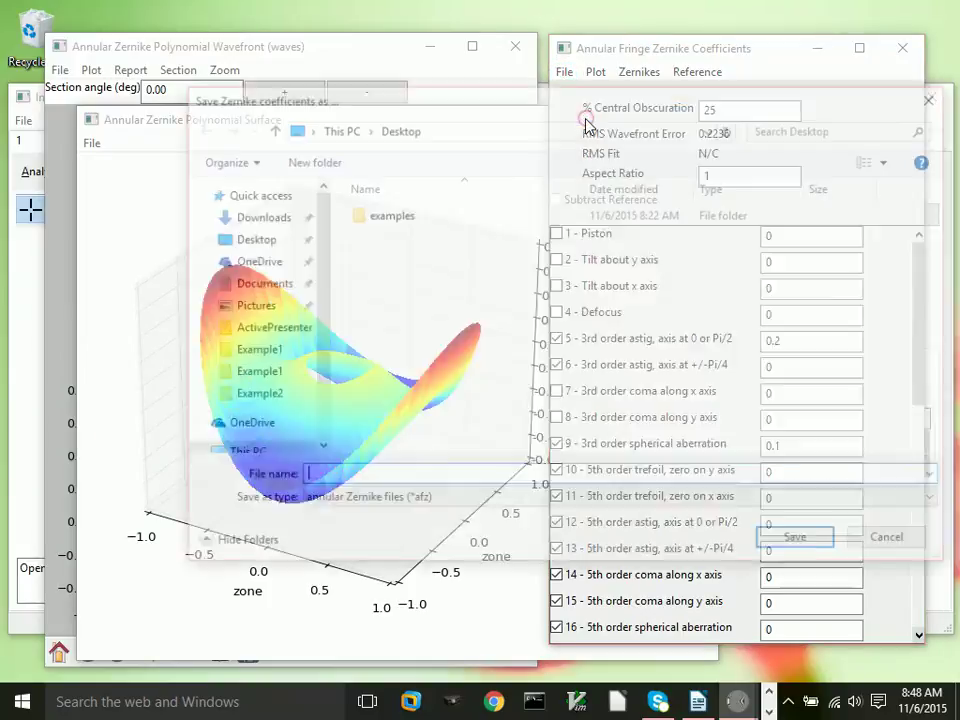
pyautogui.doubleClick(369, 214)
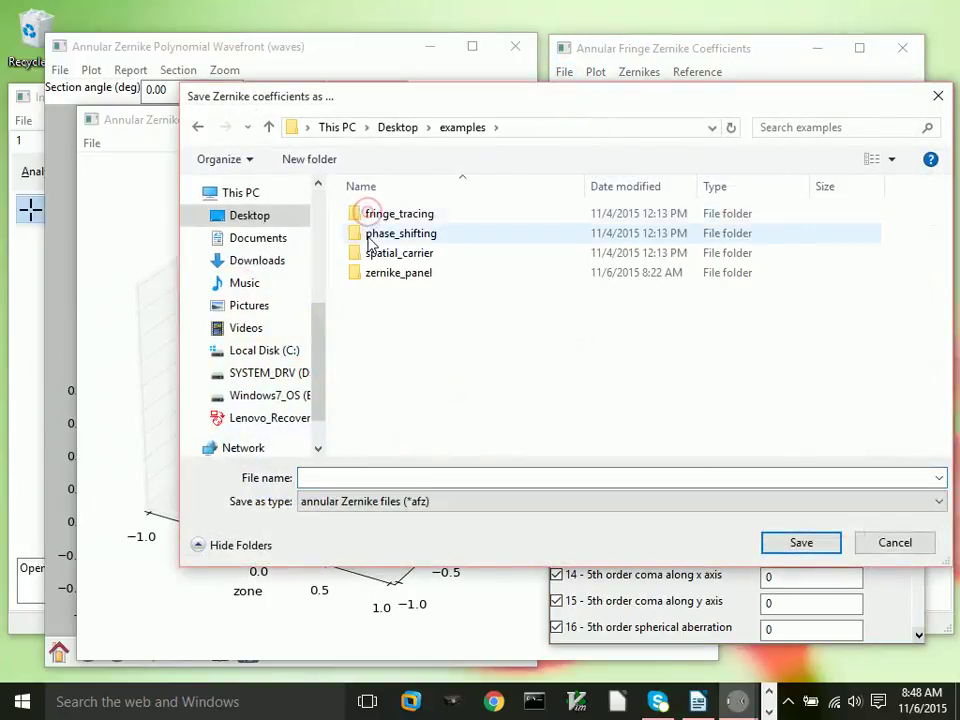
pyautogui.doubleClick(377, 274)
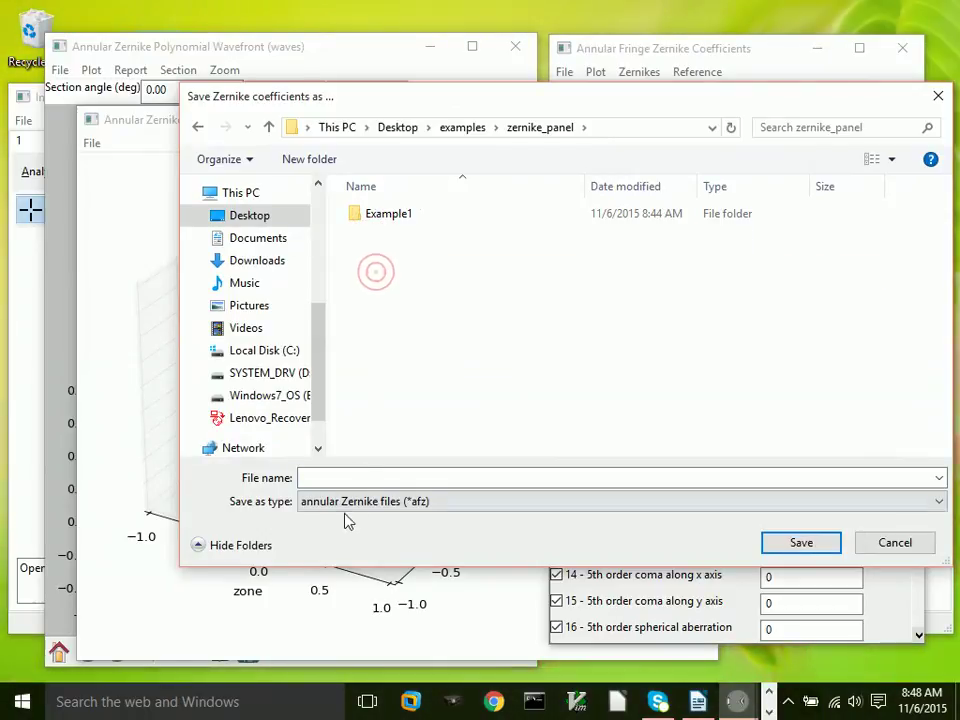
pyautogui.click(306, 477)
pyautogui.write('Annu')
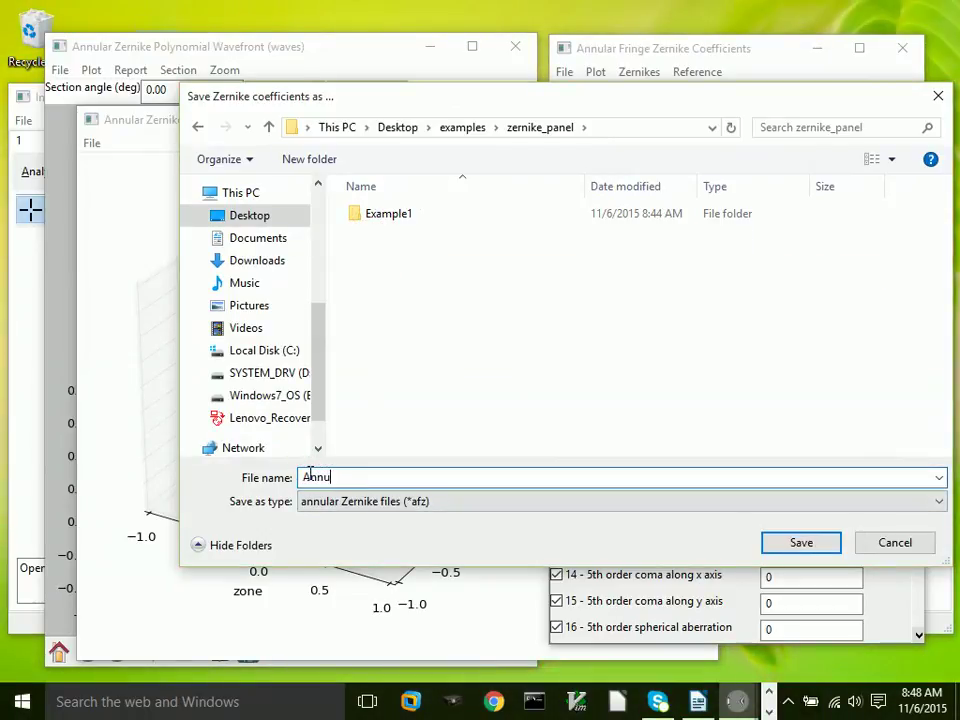
pyautogui.write('lar_tews')
pyautogui.click(800, 542)
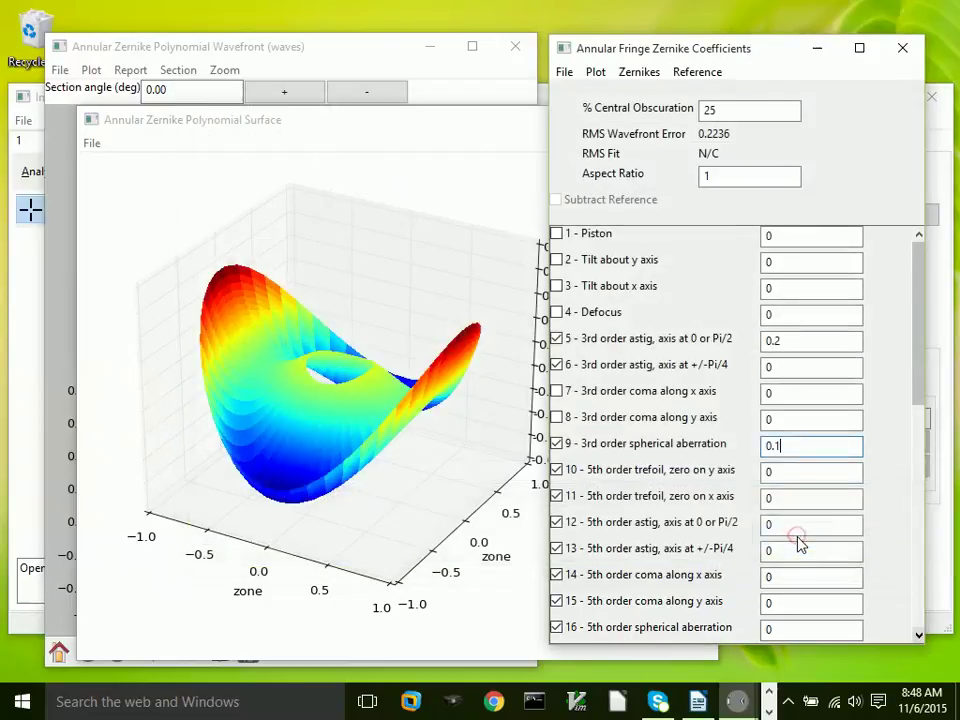
pyautogui.moveTo(737, 50); pyautogui.dragTo(399, 33)
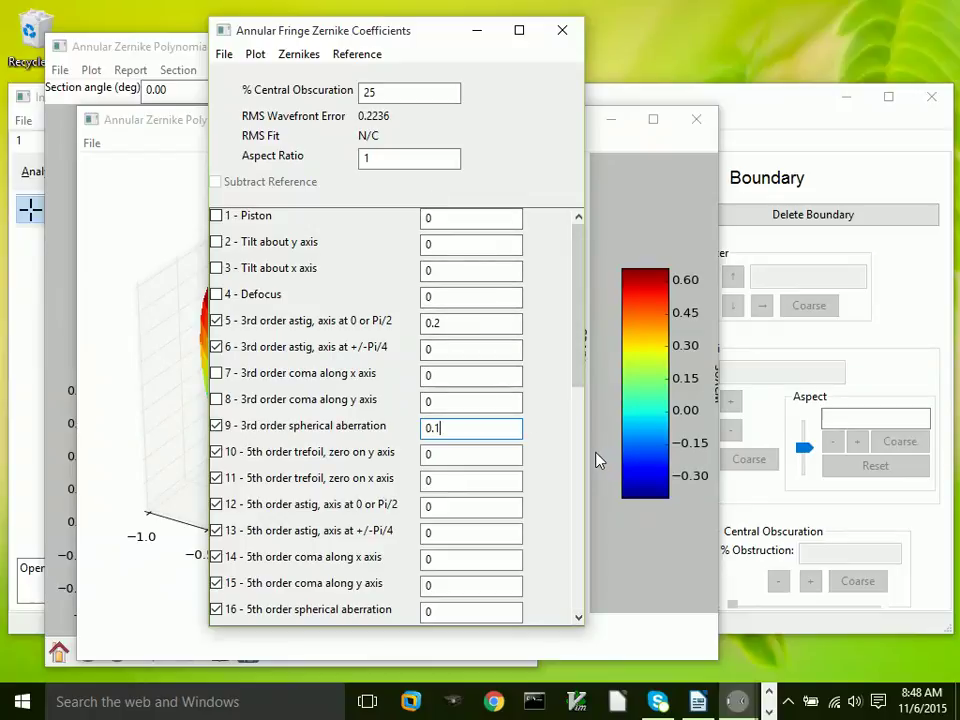
# Step: Plot the surface map for a 320 mm surface at 633 nm and 2 fringes per wave
pyautogui.click(255, 55)
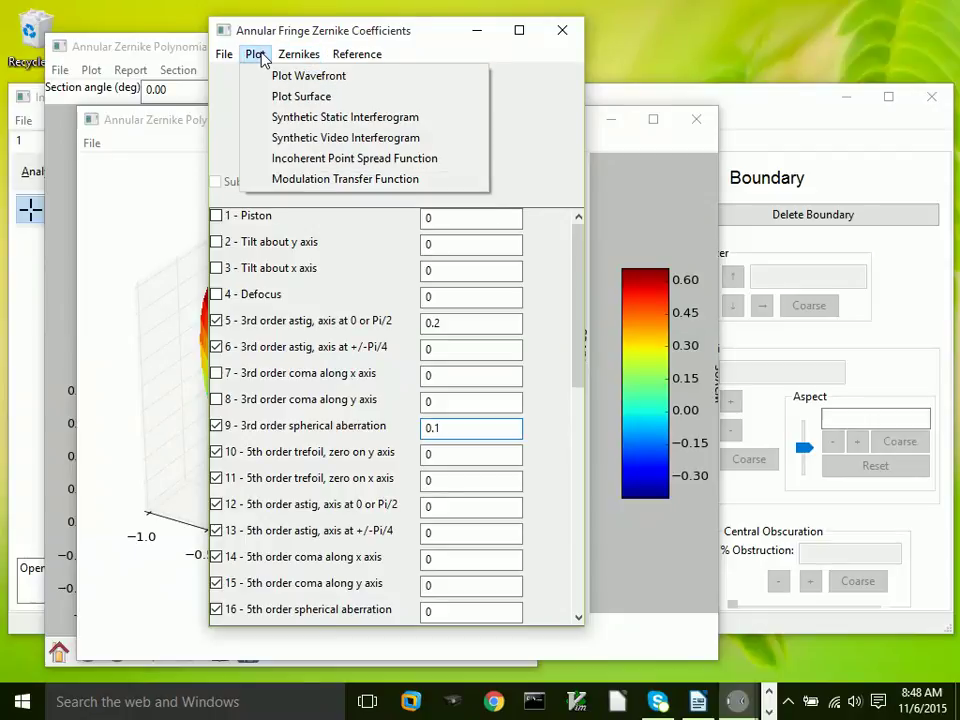
pyautogui.click(289, 98)
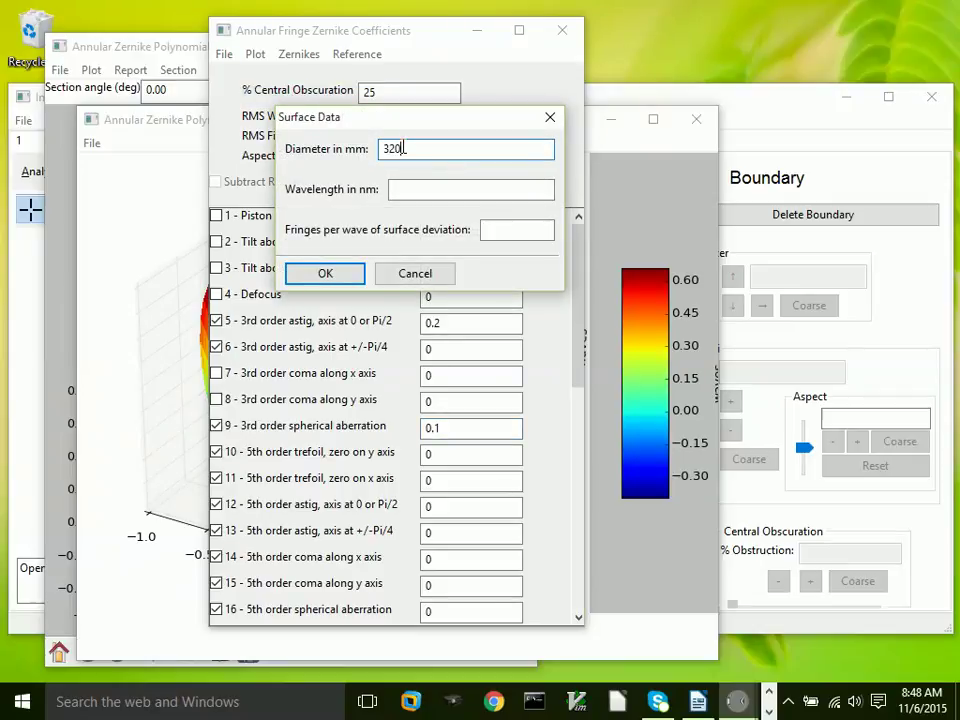
pyautogui.click(406, 192)
pyautogui.write('633')
pyautogui.click(500, 230)
pyautogui.write('2')
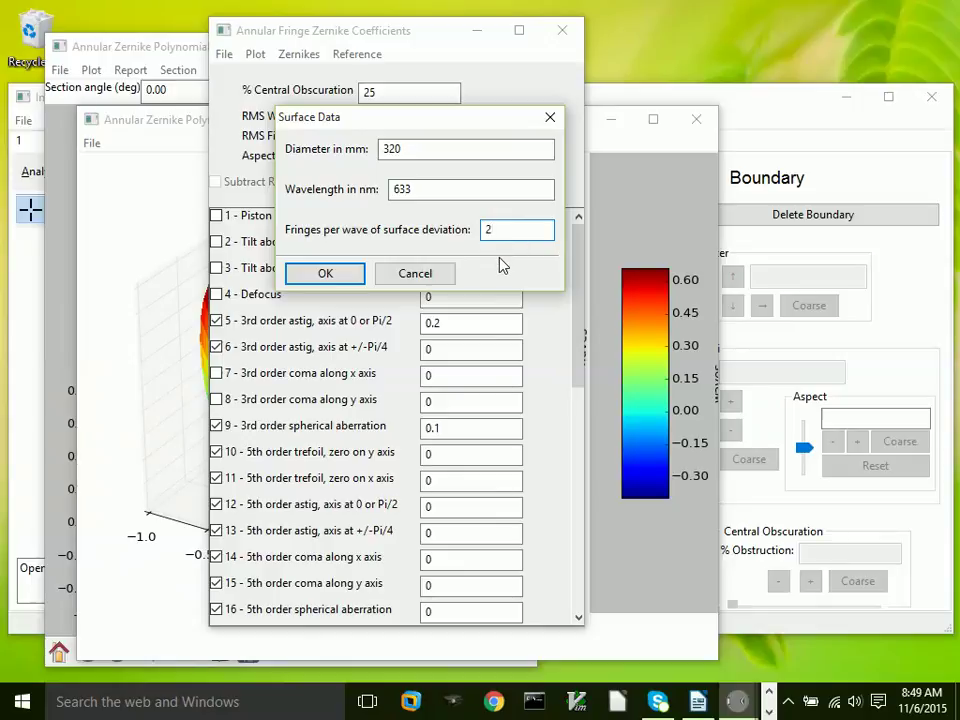
pyautogui.click(333, 278)
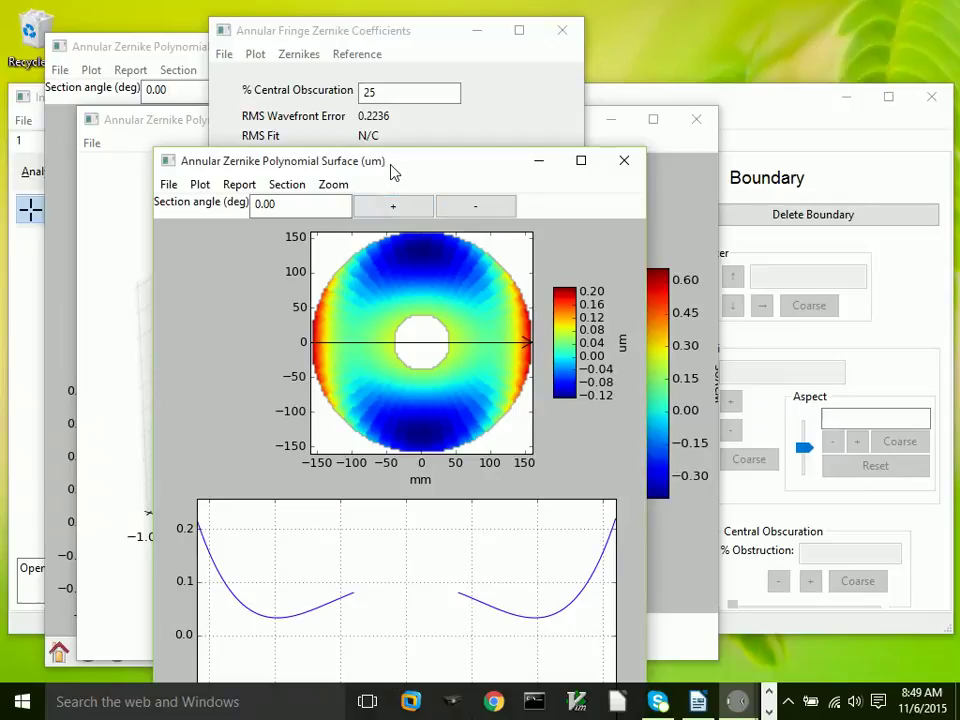
# Step: Reposition the micrometre surface plot window
pyautogui.moveTo(393, 168); pyautogui.dragTo(310, 61)
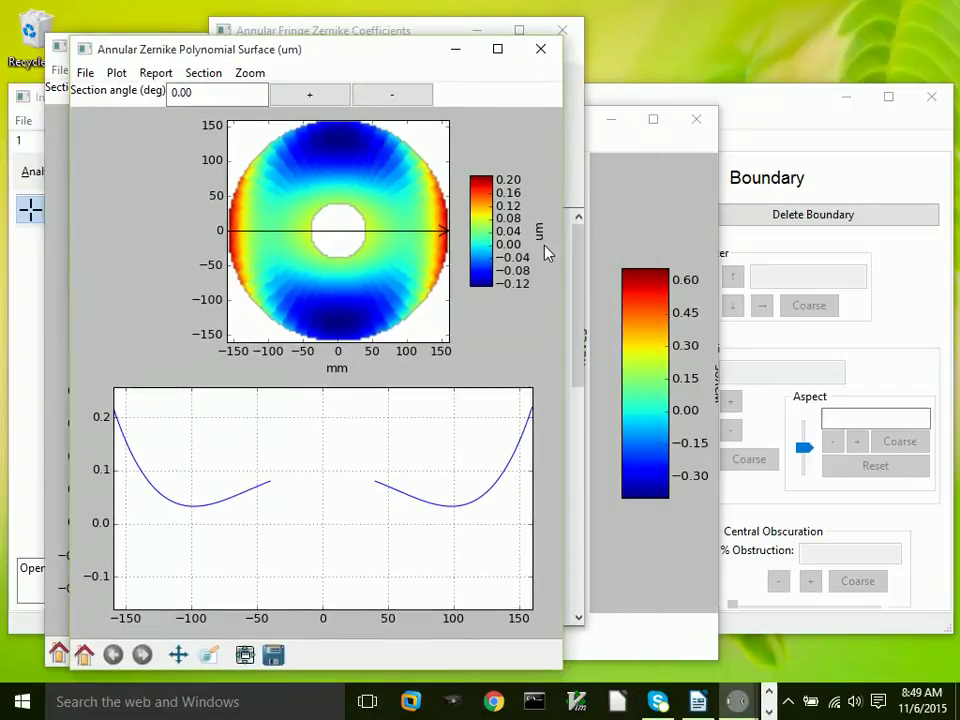
pyautogui.moveTo(197, 57); pyautogui.dragTo(452, 71)
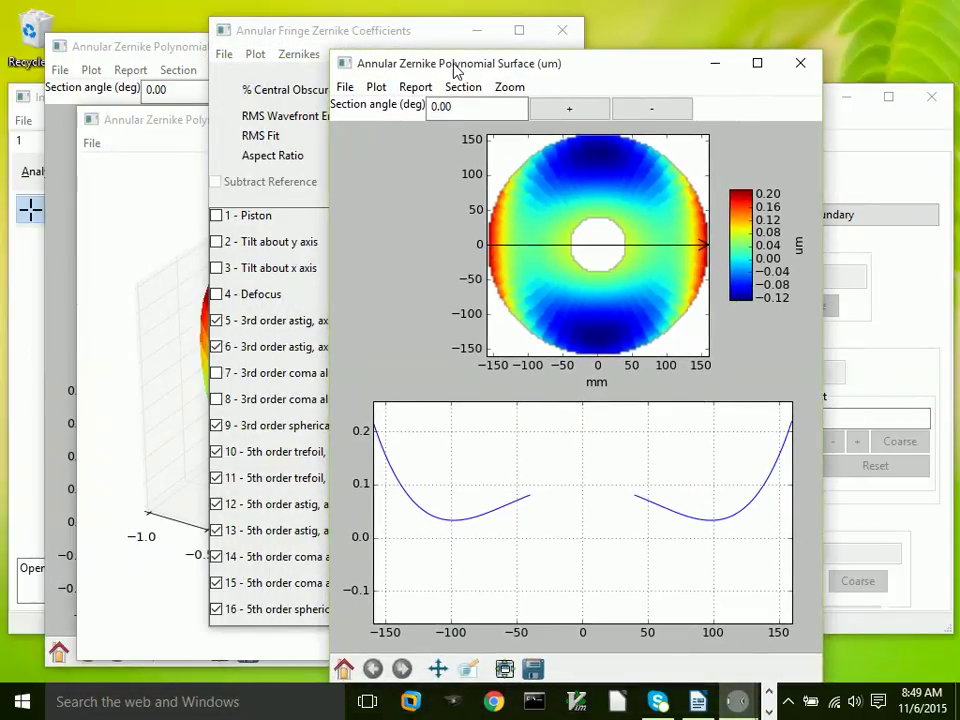
pyautogui.click(376, 88)
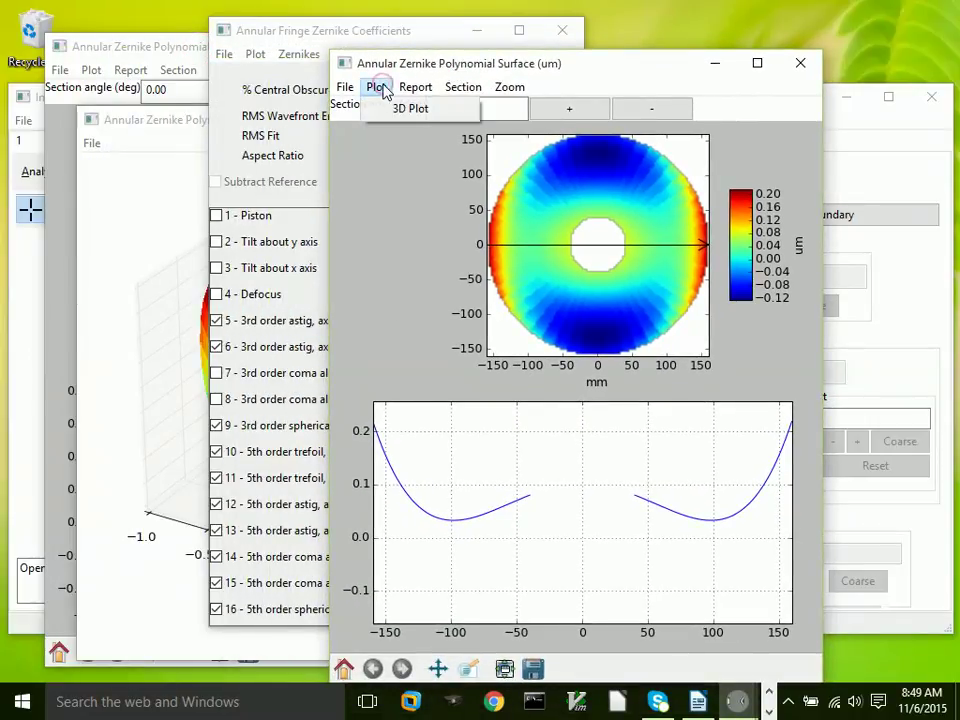
# Step: Generate a 320 x 320 synthetic static interferogram and move the coefficients panel to expose it
pyautogui.moveTo(405, 90)
pyautogui.click(255, 54)
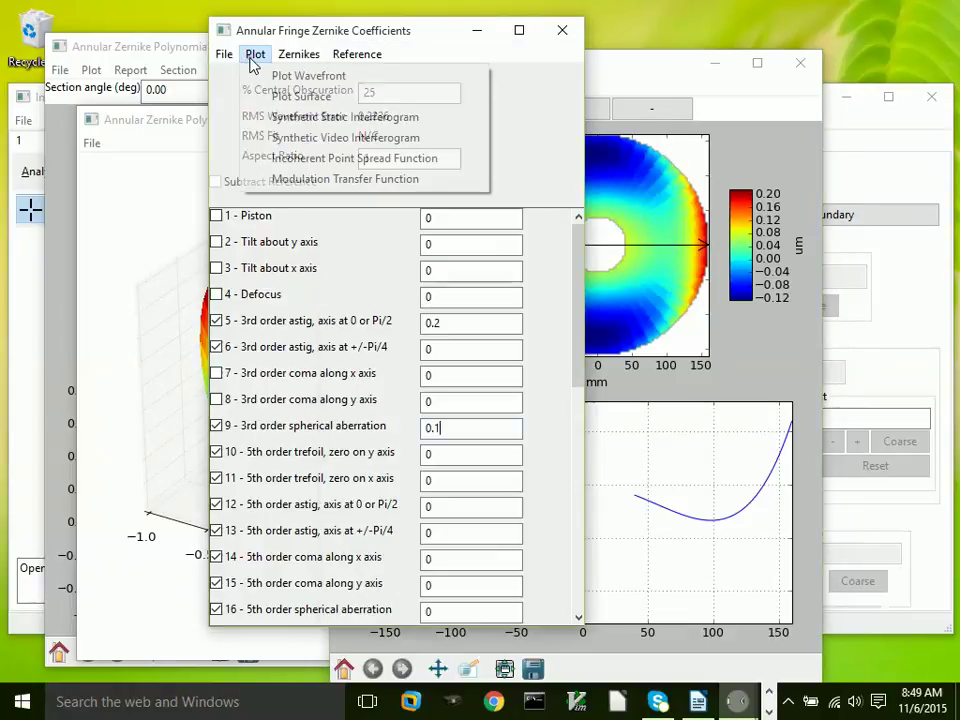
pyautogui.click(281, 117)
pyautogui.click(323, 199)
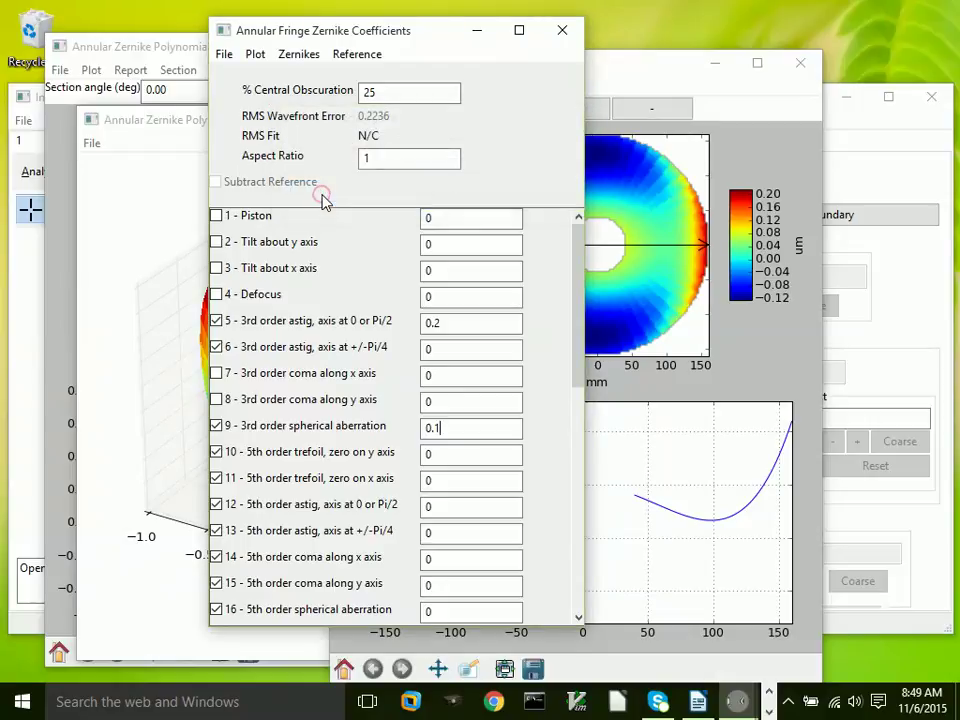
pyautogui.click(380, 37)
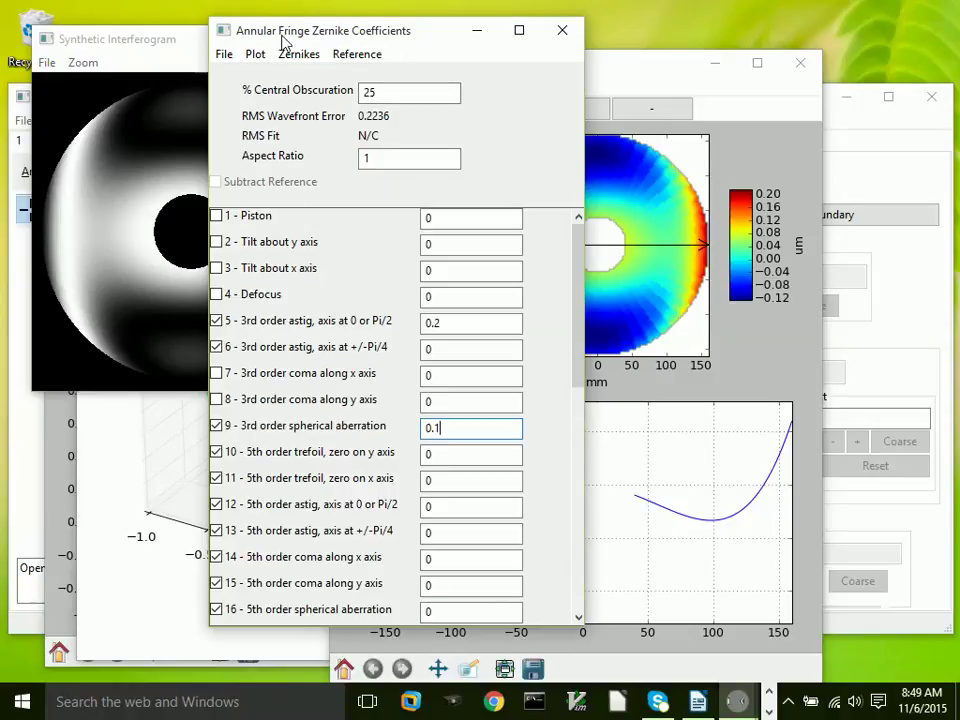
pyautogui.moveTo(283, 40); pyautogui.dragTo(446, 48)
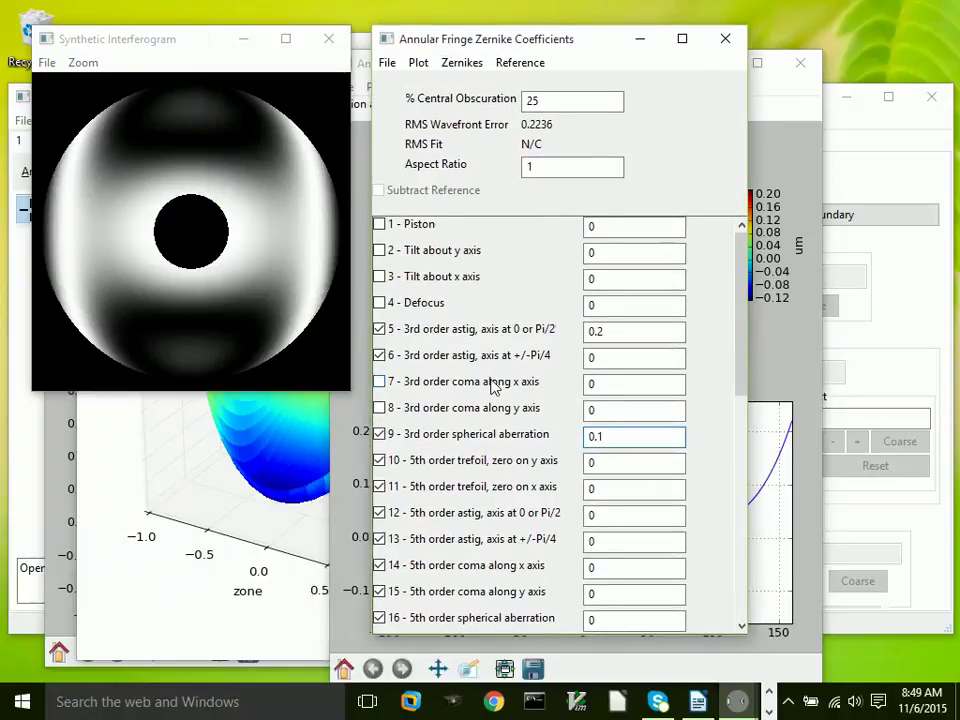
# Step: Enable term 3 tilt about the x axis with a value of 3 waves
pyautogui.click(379, 276)
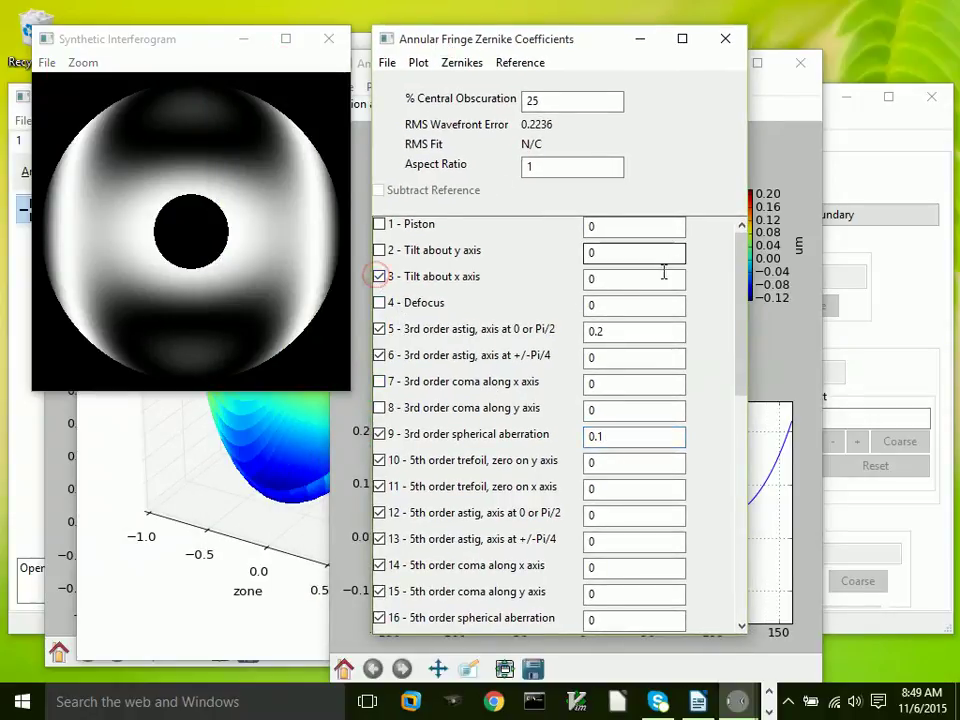
pyautogui.click(611, 278)
pyautogui.write('3')
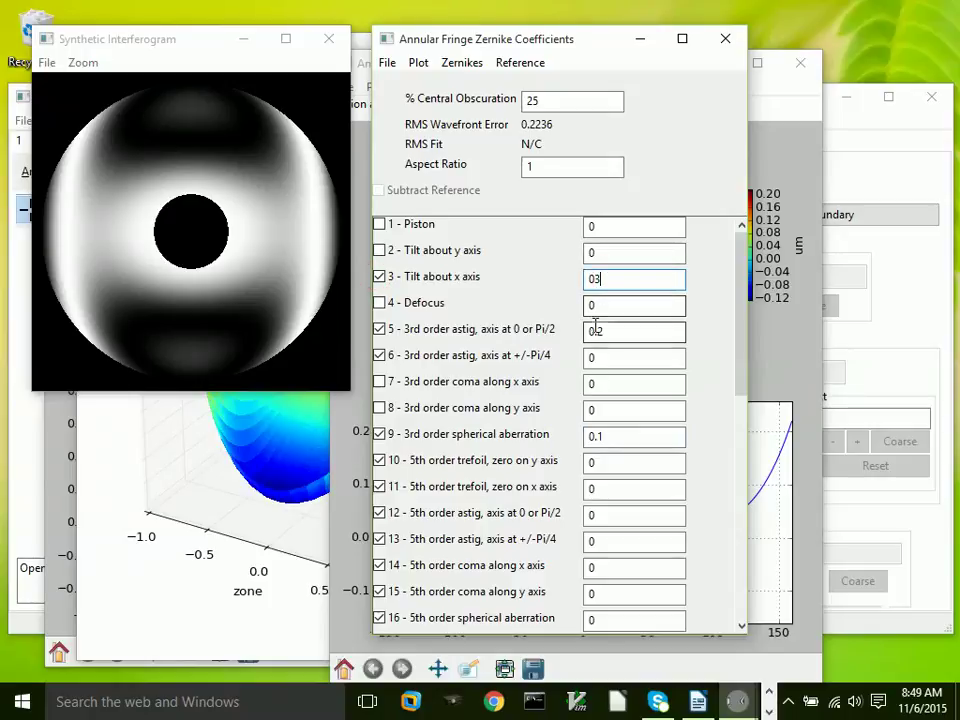
pyautogui.click(598, 306)
# Step: Regenerate the 320 x 320 synthetic static interferogram showing horizontal tilt fringes
pyautogui.click(418, 63)
pyautogui.click(410, 127)
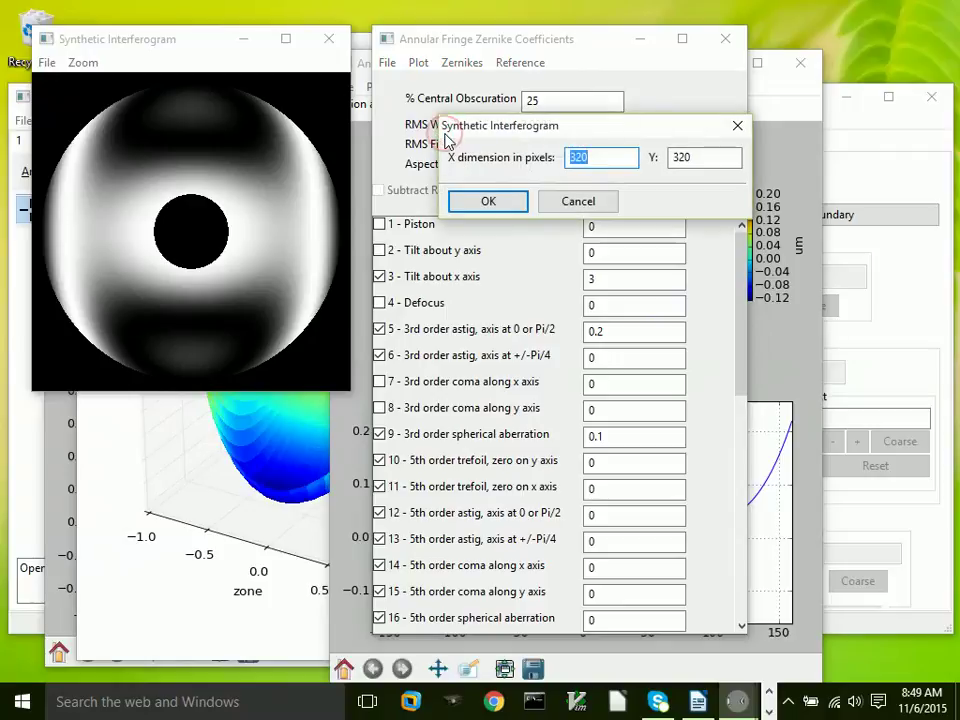
pyautogui.click(489, 205)
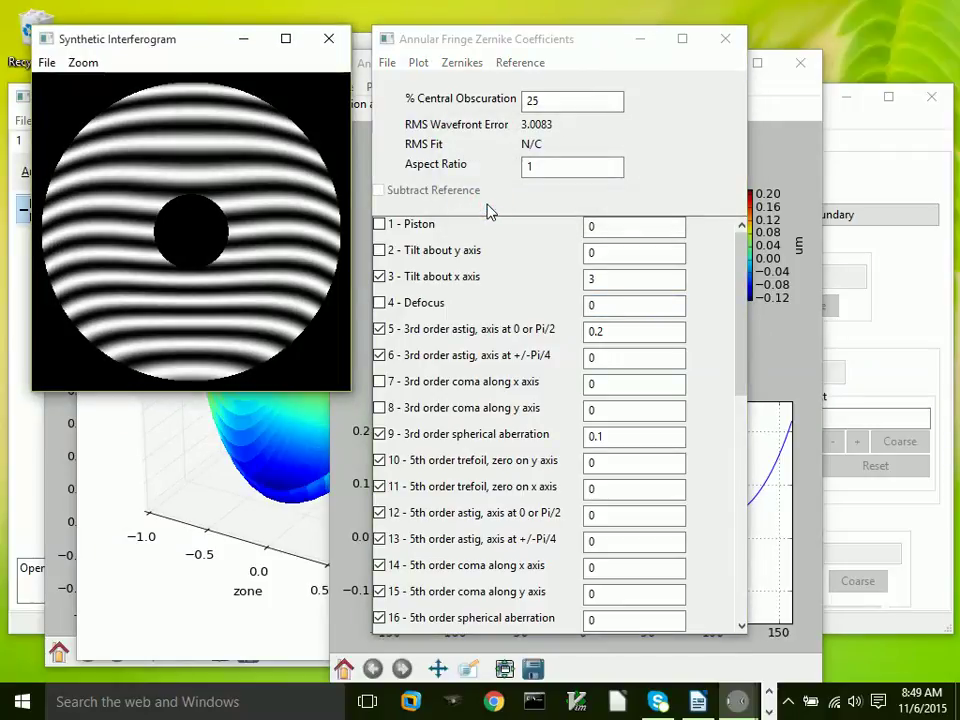
# Step: Set up a synthetic video interferogram with 10 frames and an adjusted phase shift
pyautogui.click(419, 66)
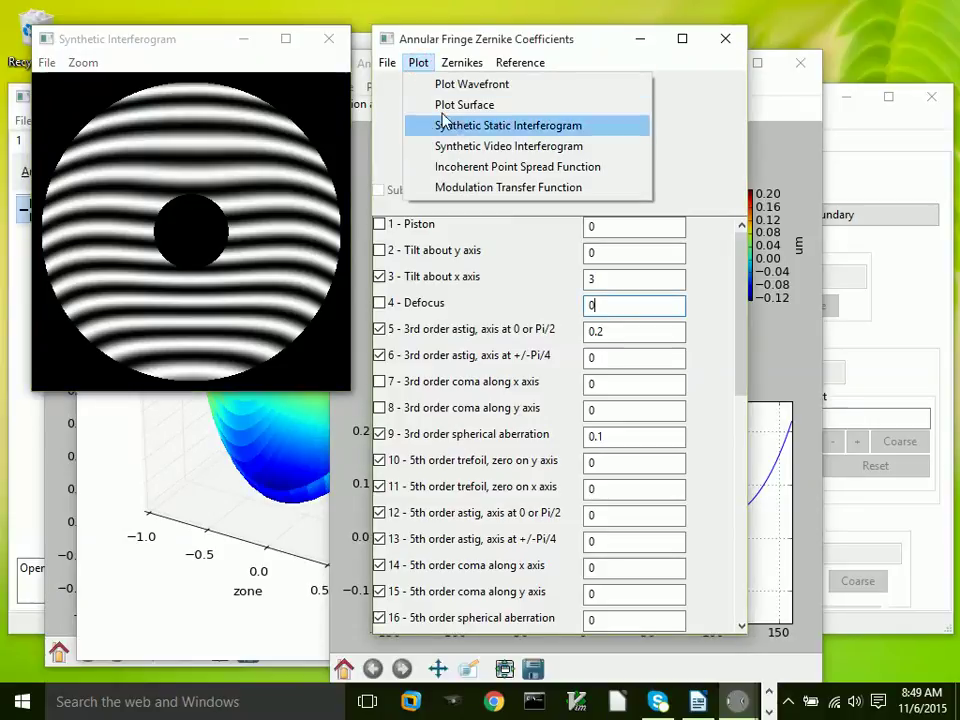
pyautogui.click(460, 150)
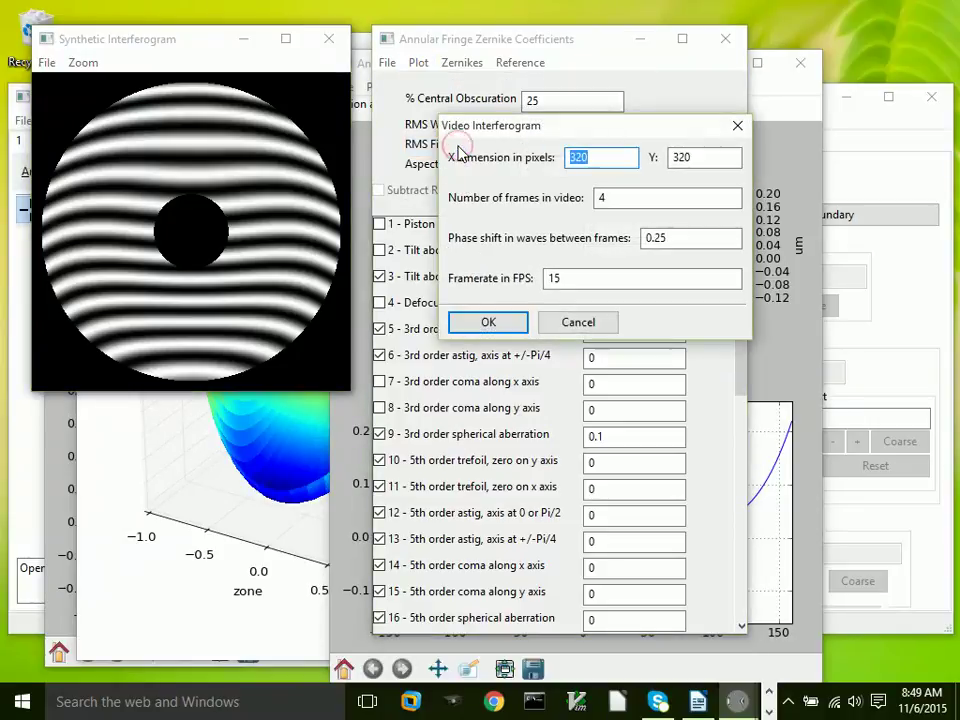
pyautogui.moveTo(627, 193); pyautogui.dragTo(580, 200)
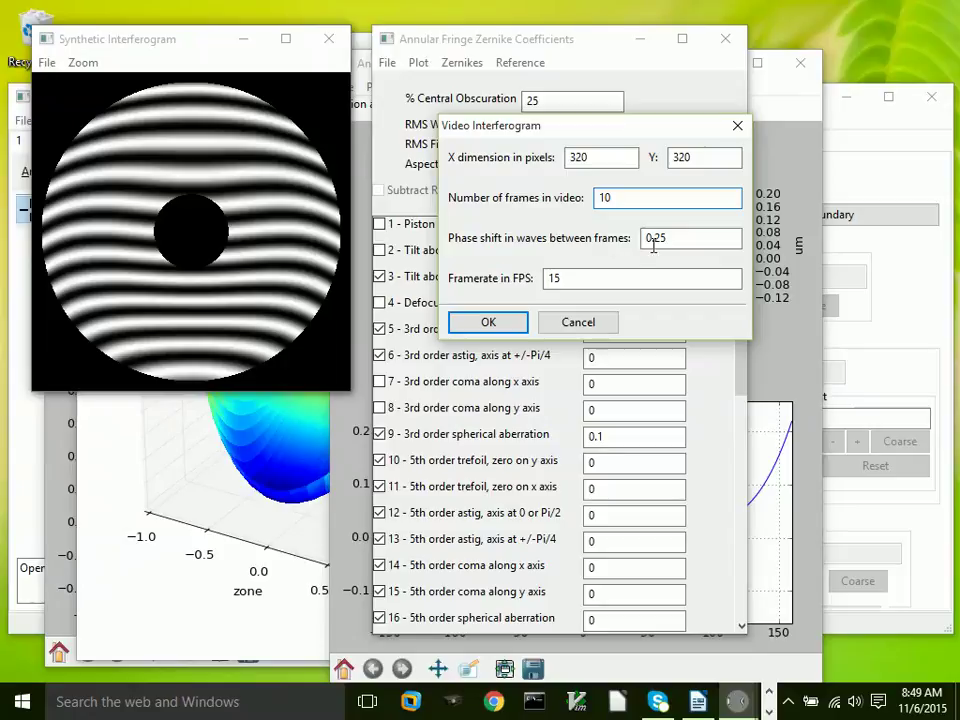
pyautogui.moveTo(668, 238); pyautogui.dragTo(652, 240)
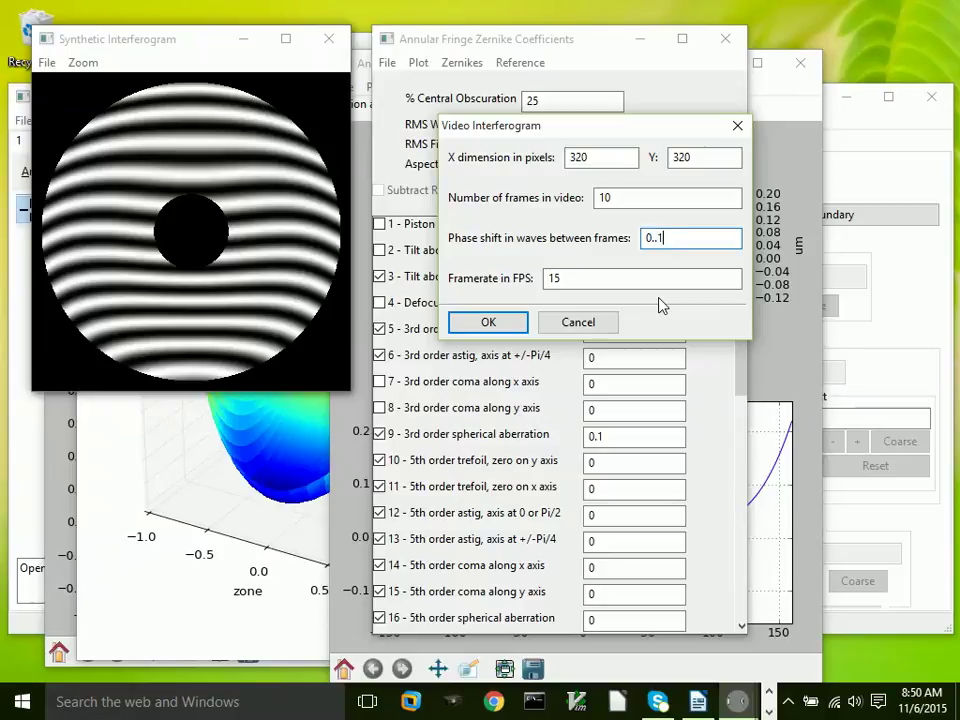
pyautogui.press('BackSpace')
pyautogui.click(488, 322)
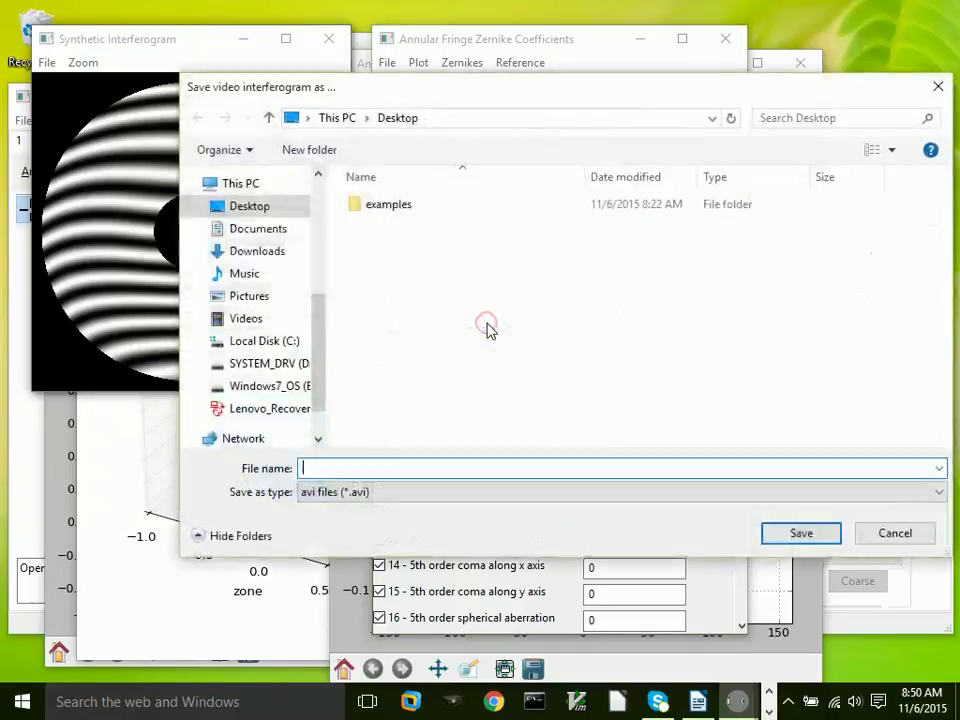
# Step: Save the video as 'Video1' AVI in examples\zernike_panel\Example1
pyautogui.doubleClick(369, 207)
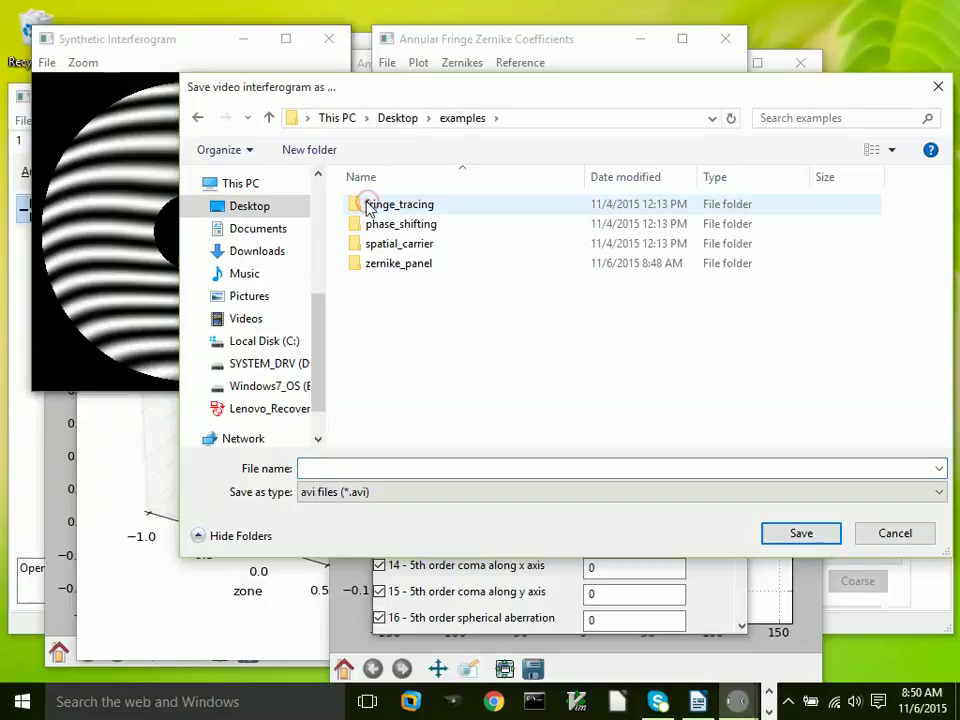
pyautogui.doubleClick(383, 270)
pyautogui.doubleClick(372, 207)
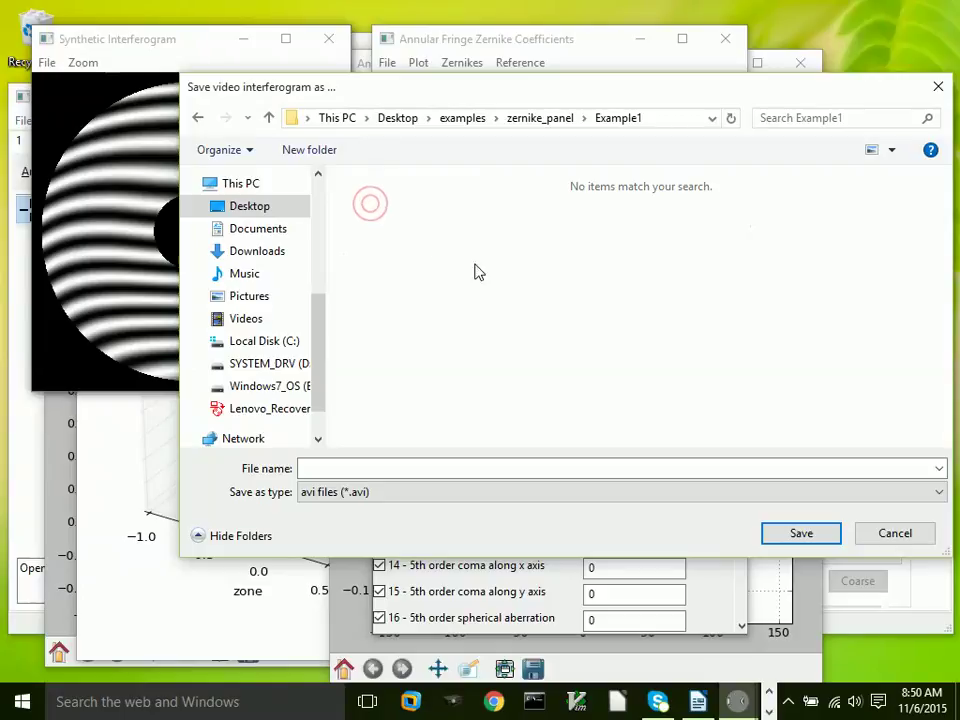
pyautogui.click(316, 466)
pyautogui.write('Vic')
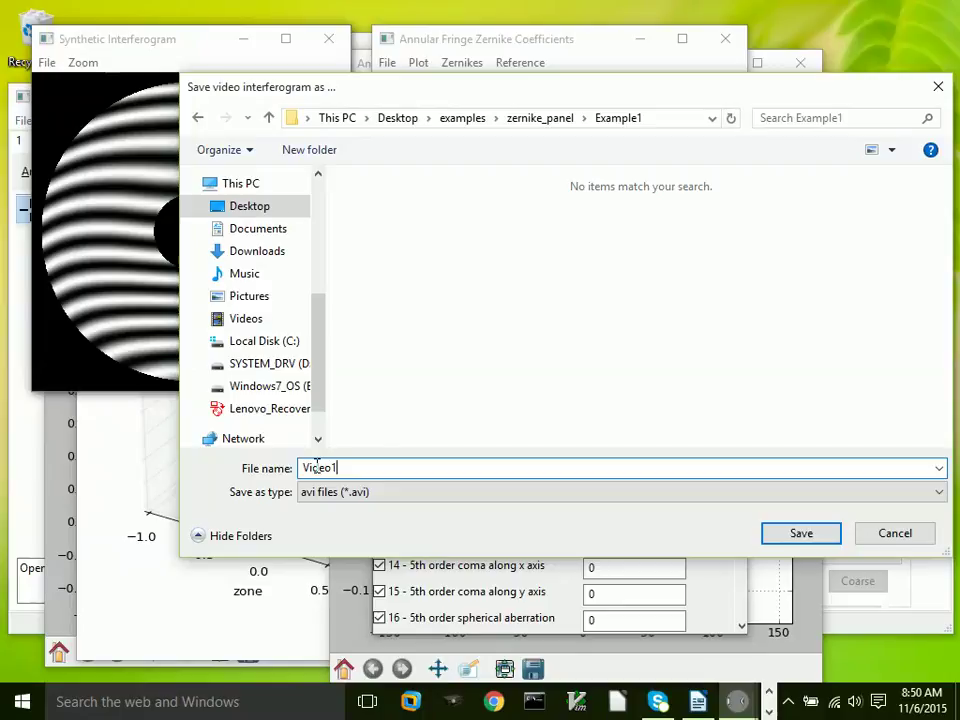
pyautogui.click(814, 536)
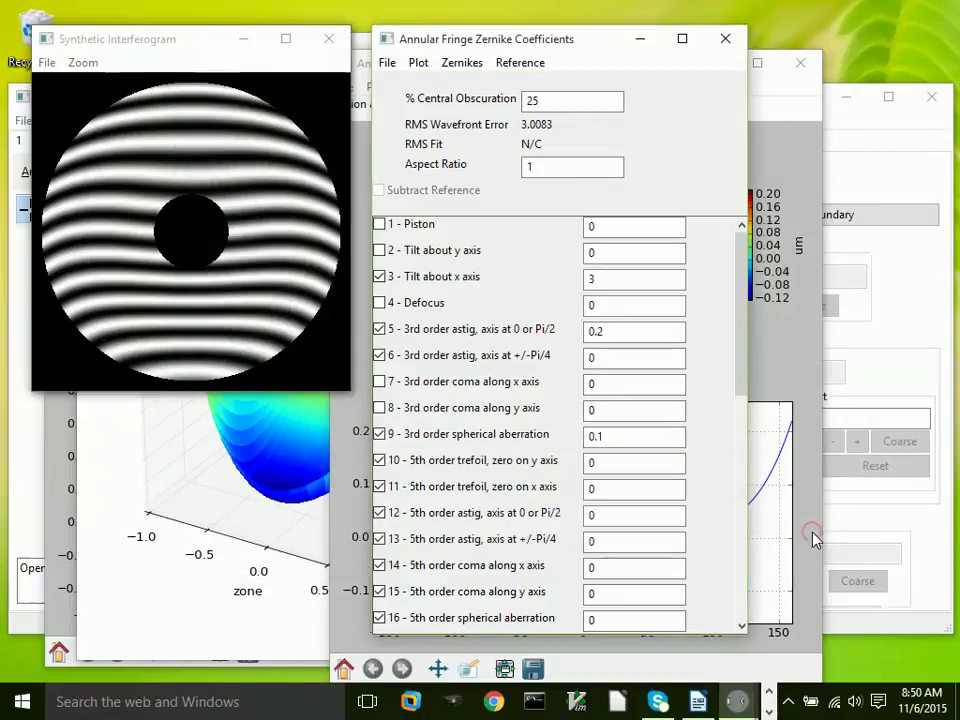
# Step: Plot the incoherent point spread function of the current wavefront
pyautogui.click(418, 62)
pyautogui.click(418, 62)
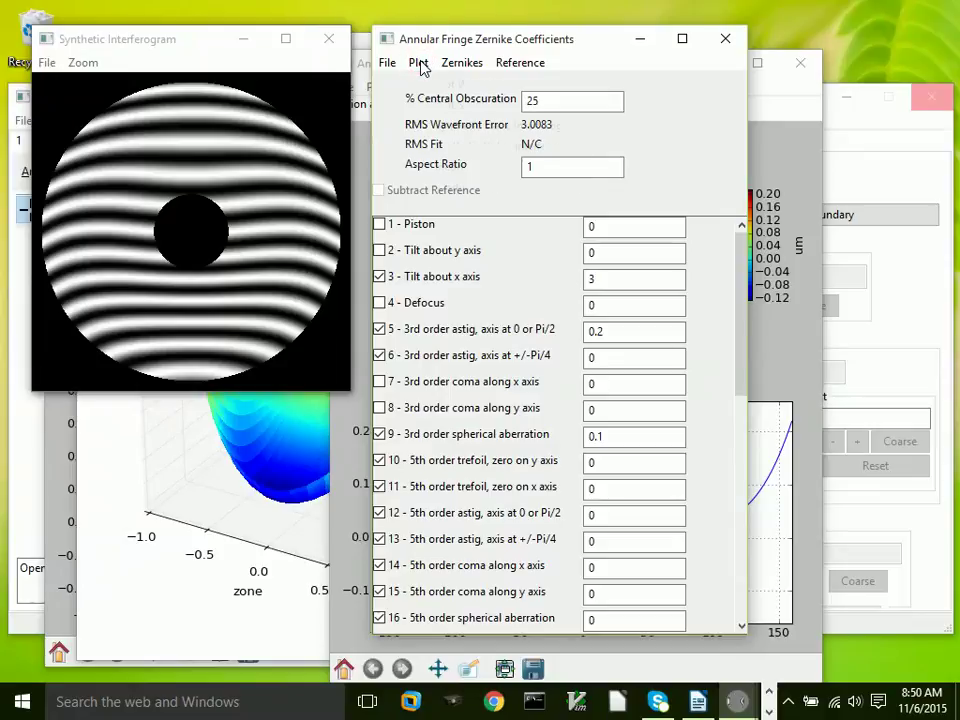
pyautogui.click(418, 62)
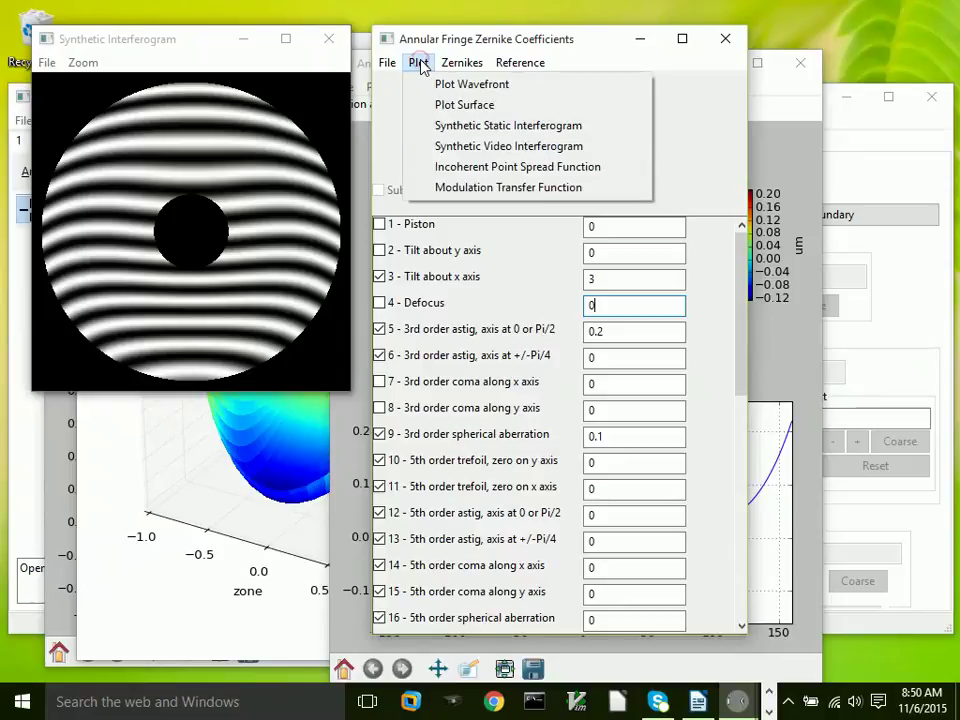
pyautogui.click(448, 167)
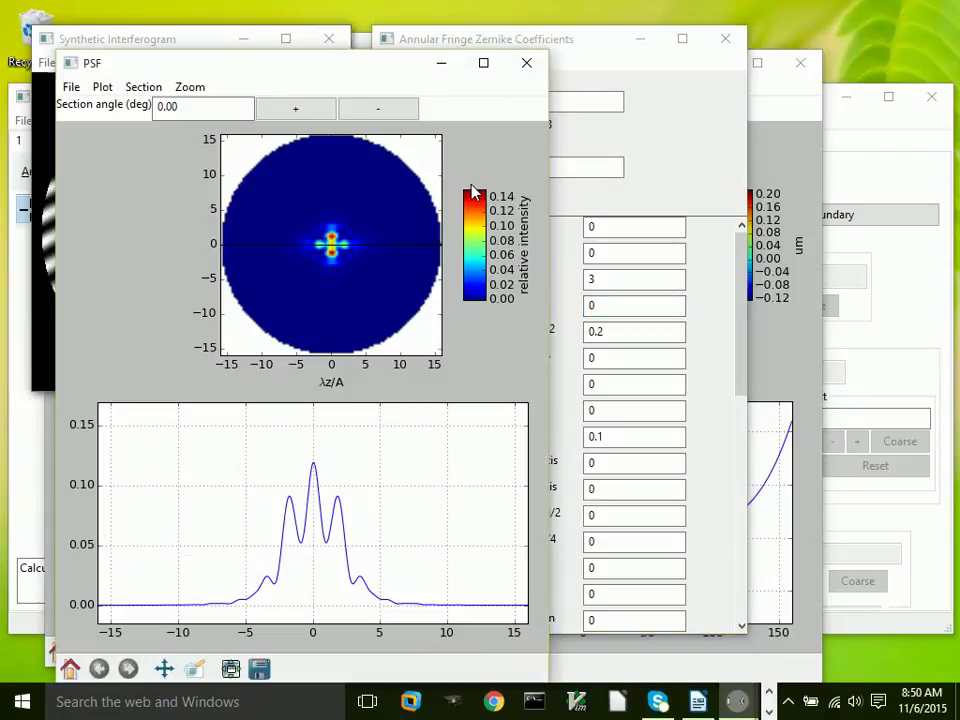
# Step: Step the PSF section angle round to -78.75°
pyautogui.click(303, 115)
pyautogui.click(303, 115)
pyautogui.click(303, 115)
pyautogui.click(303, 115)
pyautogui.click(303, 115)
pyautogui.doubleClick(303, 115)
pyautogui.click(303, 115)
pyautogui.click(303, 115)
pyautogui.click(303, 115)
pyautogui.click(303, 115)
pyautogui.click(303, 115)
pyautogui.click(303, 115)
pyautogui.click(303, 115)
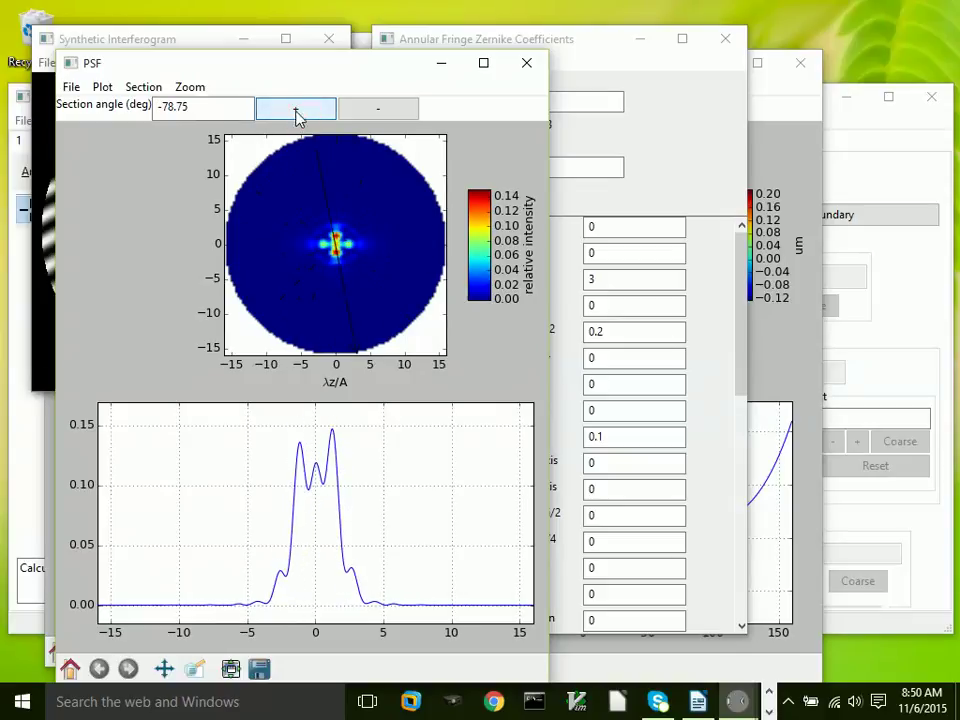
# Step: Show the PSF star test image, zoomed out twice, on the right side
pyautogui.click(104, 91)
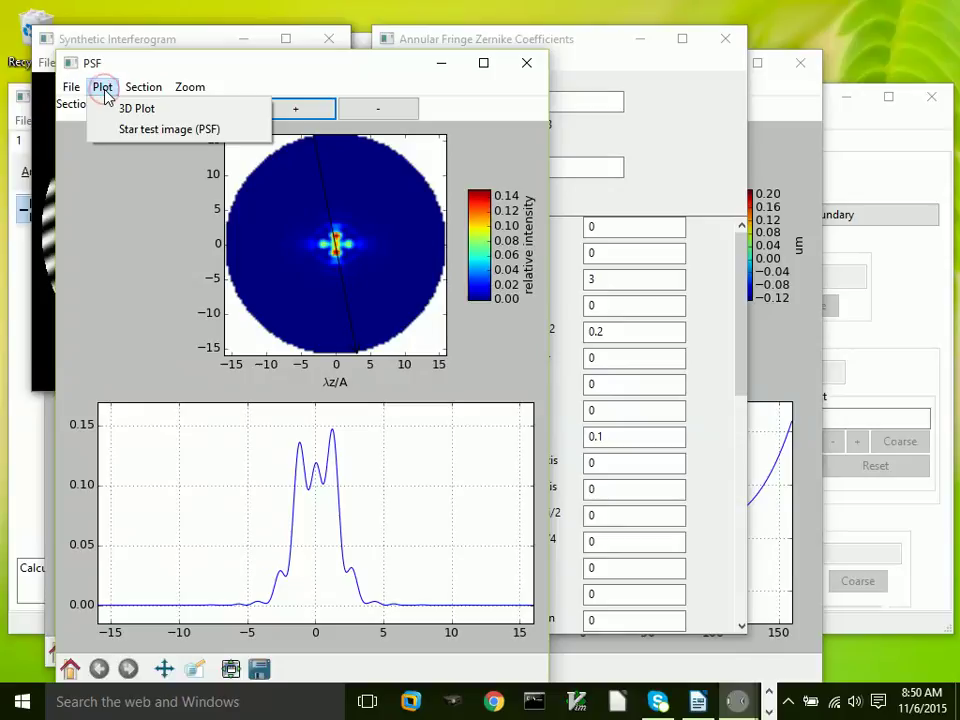
pyautogui.click(137, 134)
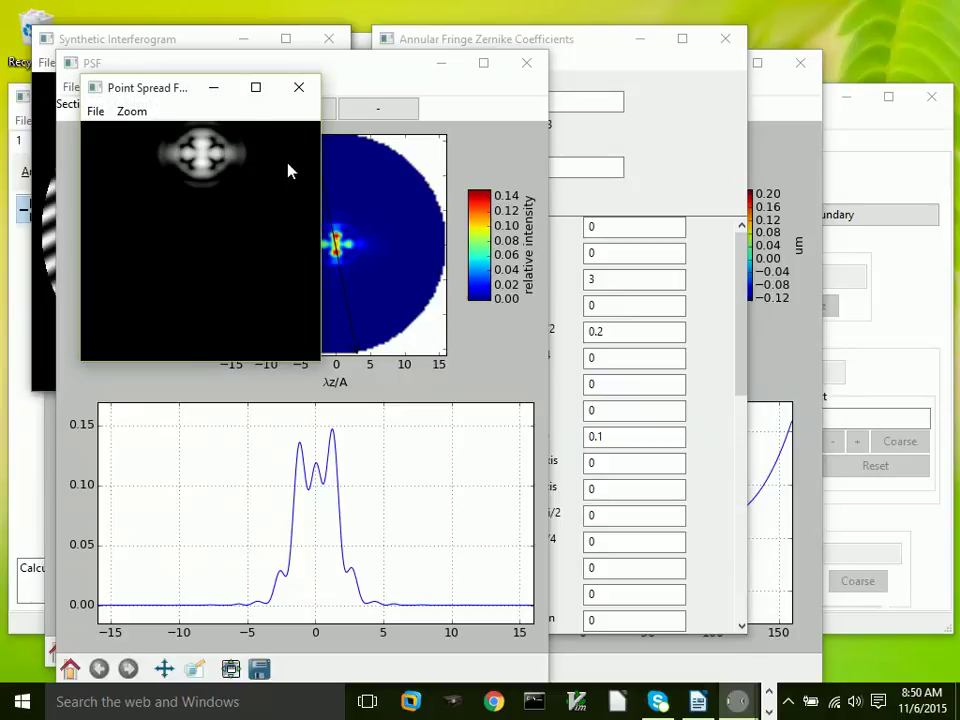
pyautogui.moveTo(178, 77)
pyautogui.mouseDown()
pyautogui.moveTo(178, 3)
pyautogui.moveTo(175, 63)
pyautogui.mouseUp()
pyautogui.click(128, 99)
pyautogui.click(163, 140)
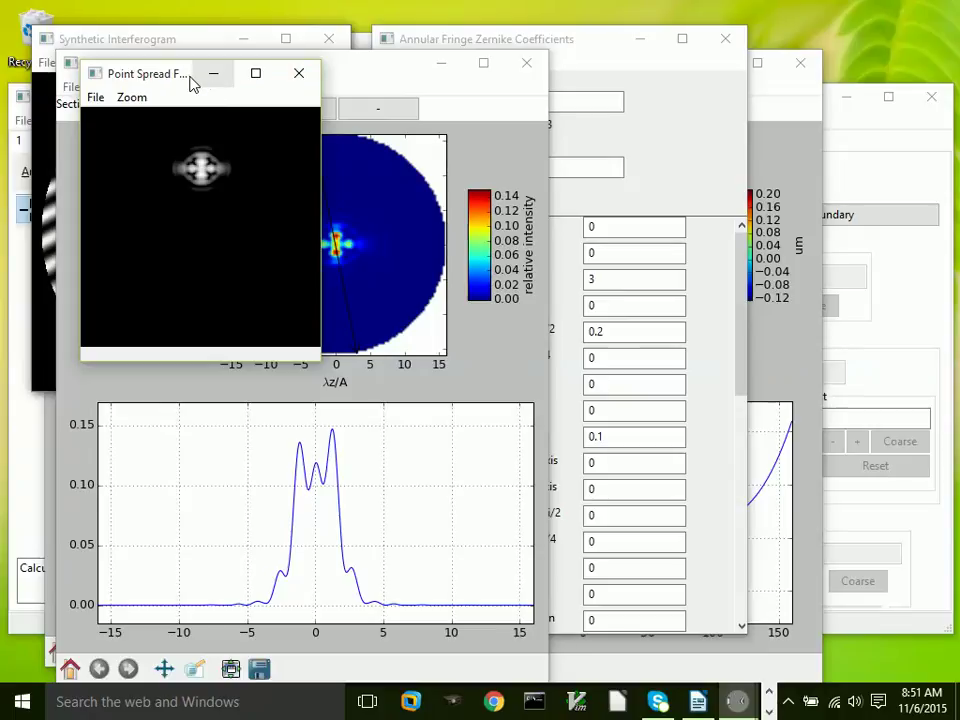
pyautogui.moveTo(190, 78); pyautogui.dragTo(793, 158)
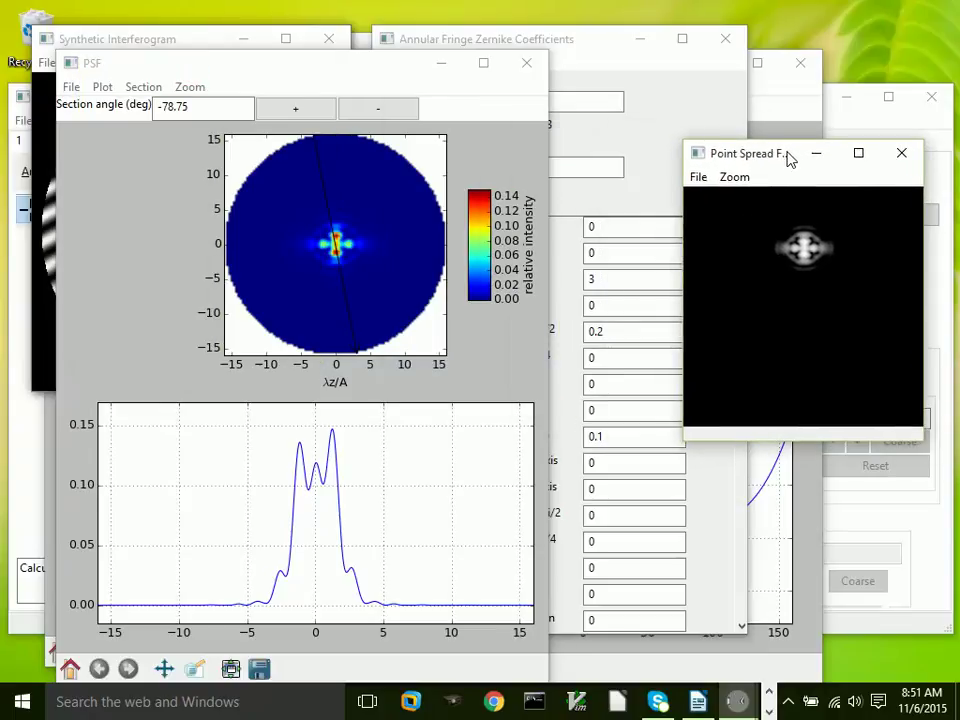
pyautogui.click(100, 87)
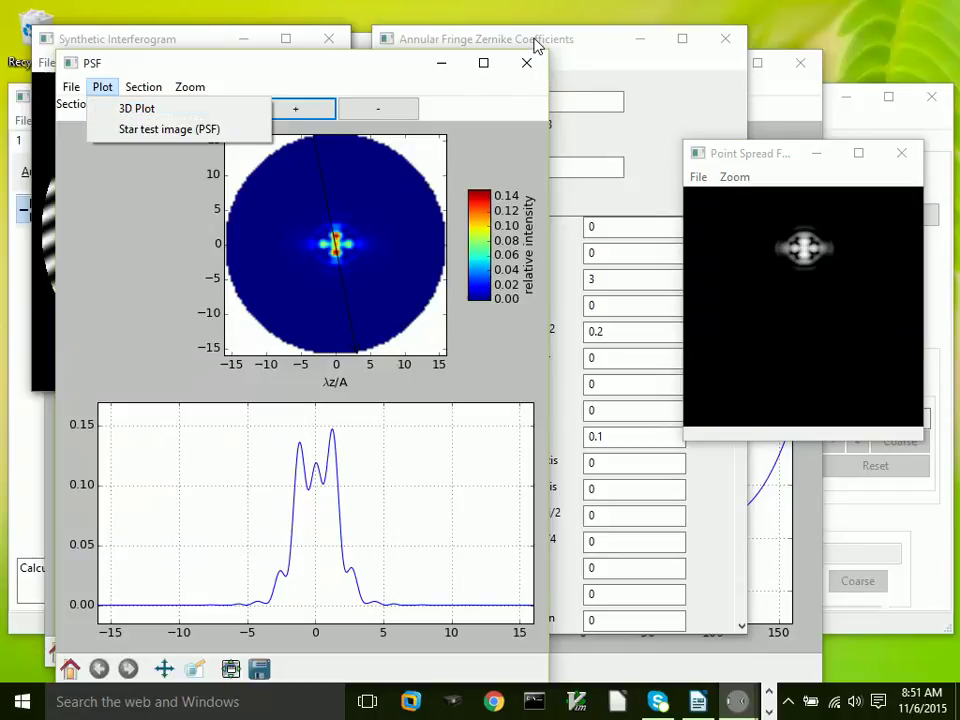
# Step: Plot the X and Y modulation transfer function against a perfect unobstructed system, then reposition the plot window
pyautogui.click(405, 38)
pyautogui.click(418, 62)
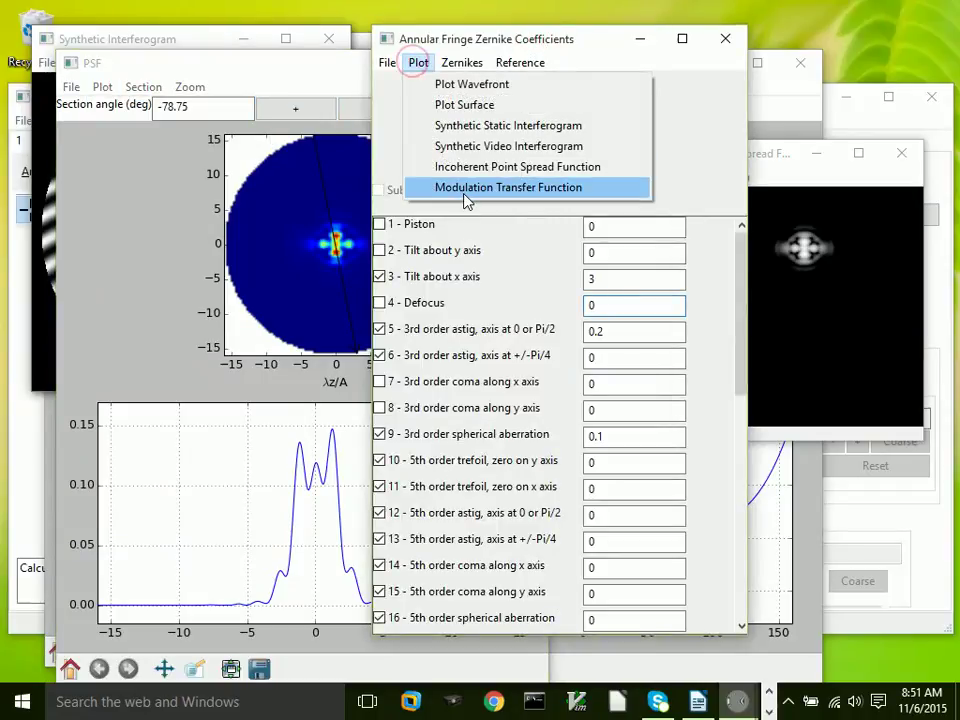
pyautogui.click(464, 190)
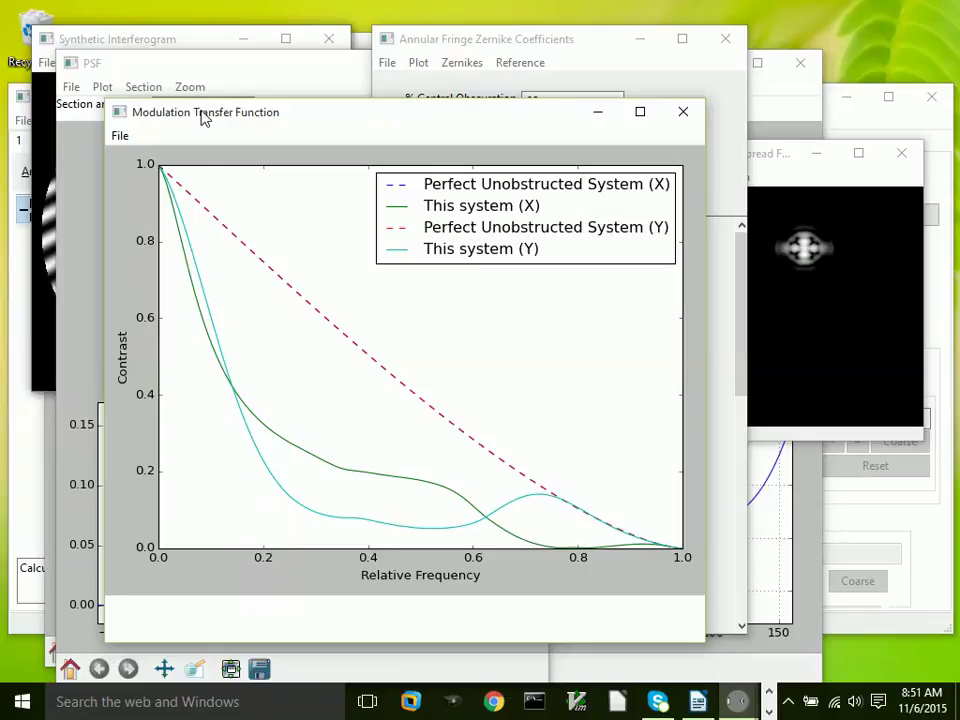
pyautogui.moveTo(205, 118); pyautogui.dragTo(214, 161)
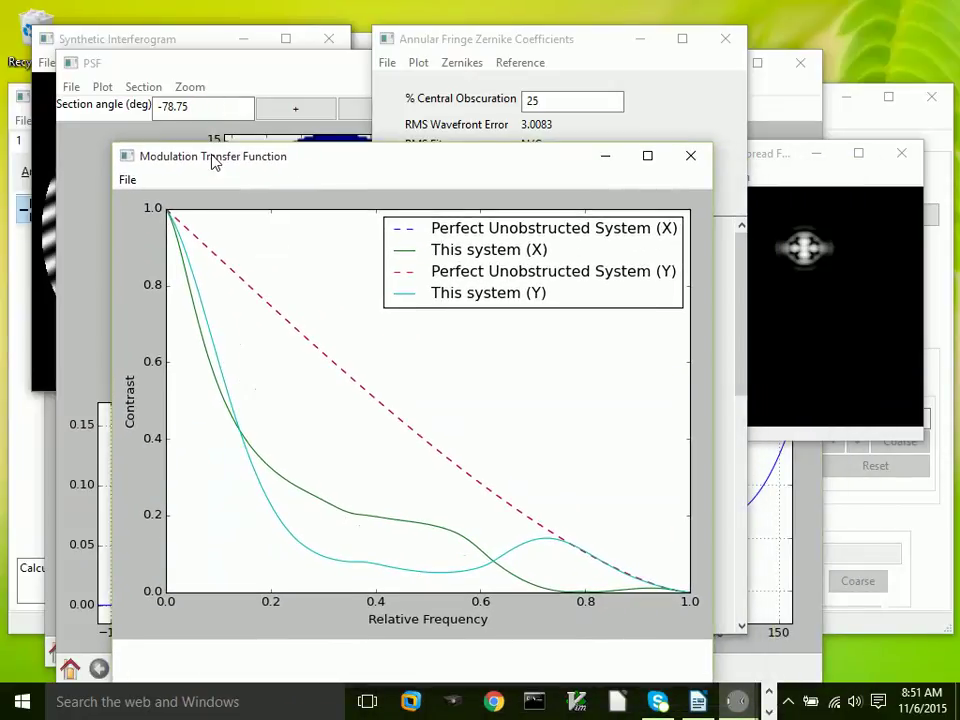
pyautogui.click(469, 40)
# Step: Compute Seidel terms: tilt 6, defocus −0.8517, astigmatism −0.9798 at 90°, spherical 1.342
pyautogui.click(458, 66)
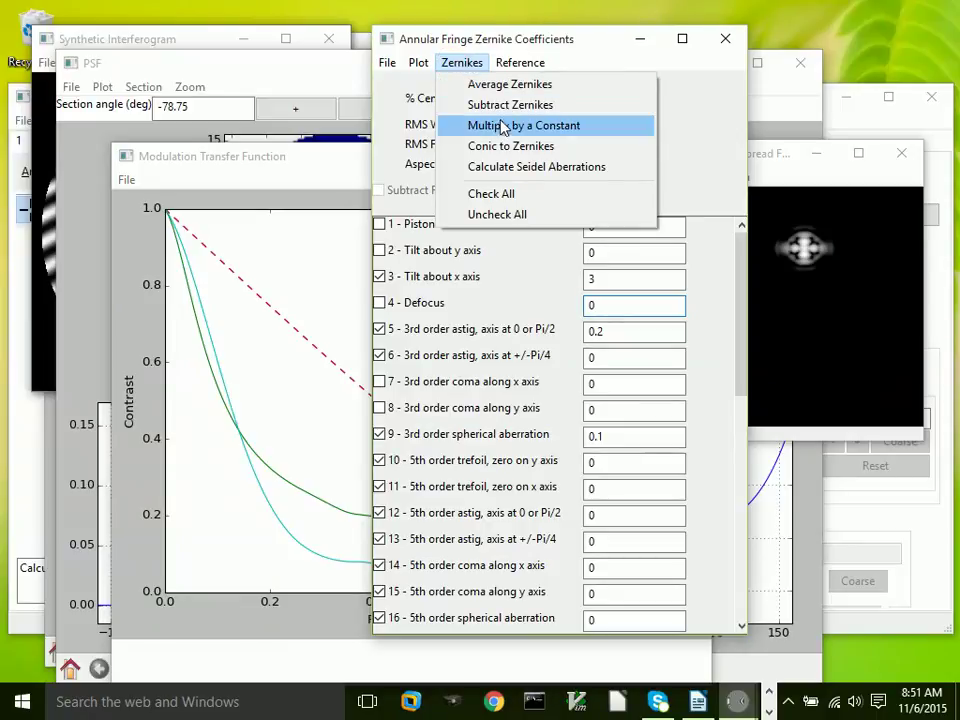
pyautogui.click(513, 170)
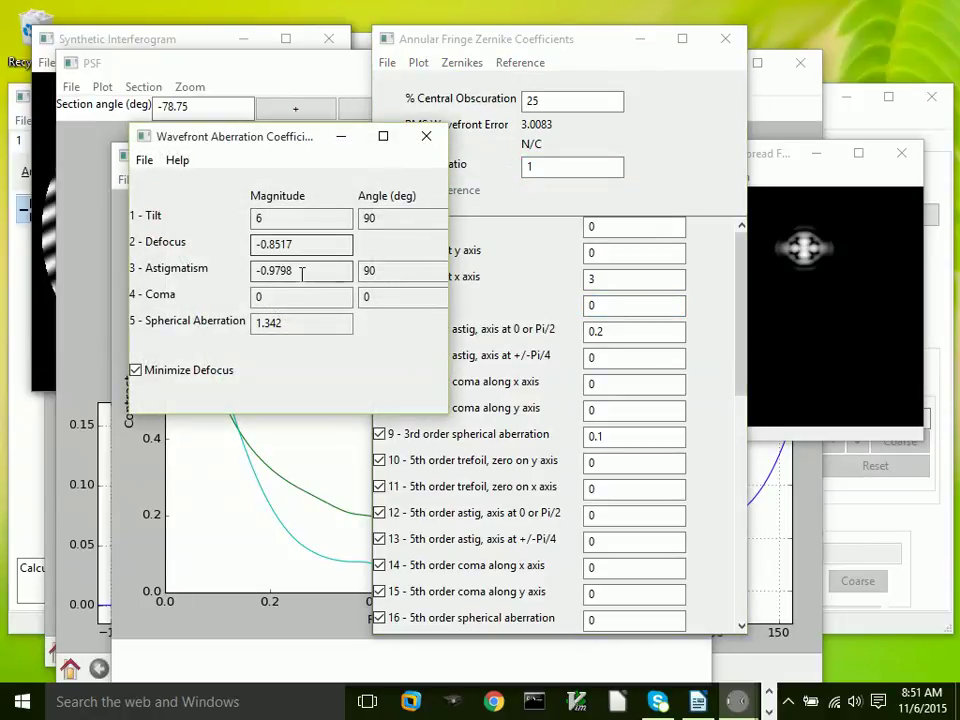
pyautogui.click(528, 38)
pyautogui.click(509, 66)
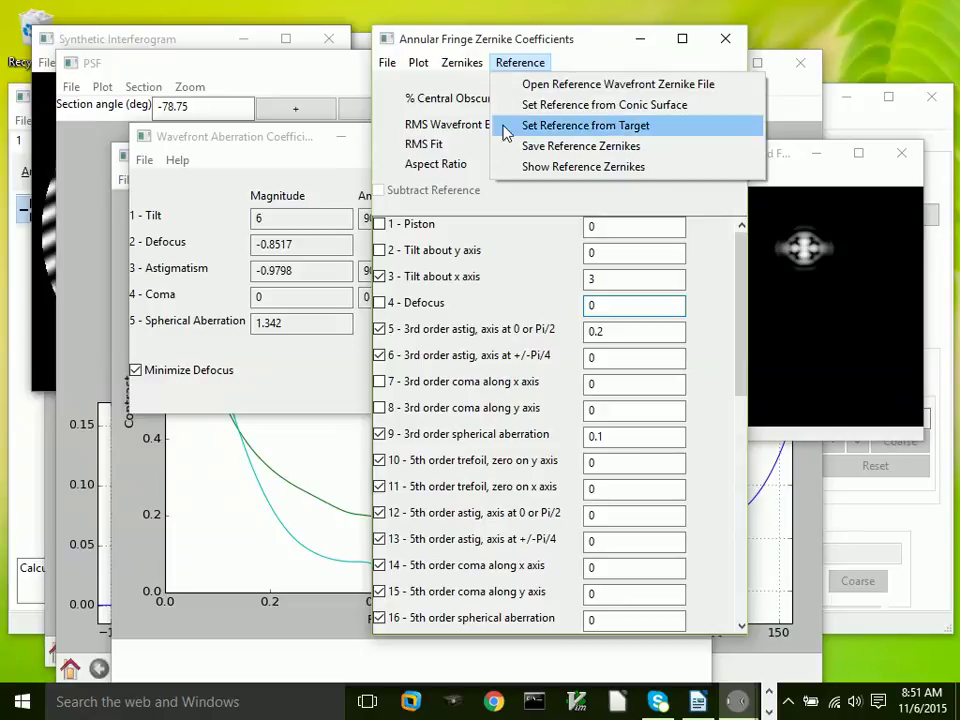
# Step: Set a 254 mm, conic −1.0 reference and toggle its subtraction on and off, ending with it off
pyautogui.click(598, 105)
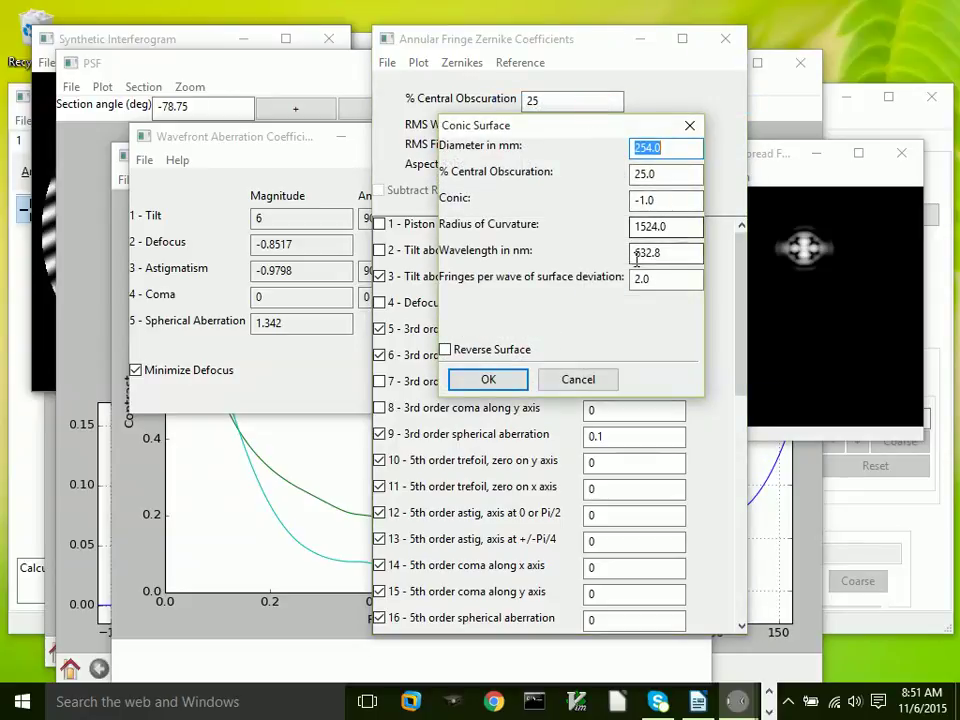
pyautogui.click(487, 380)
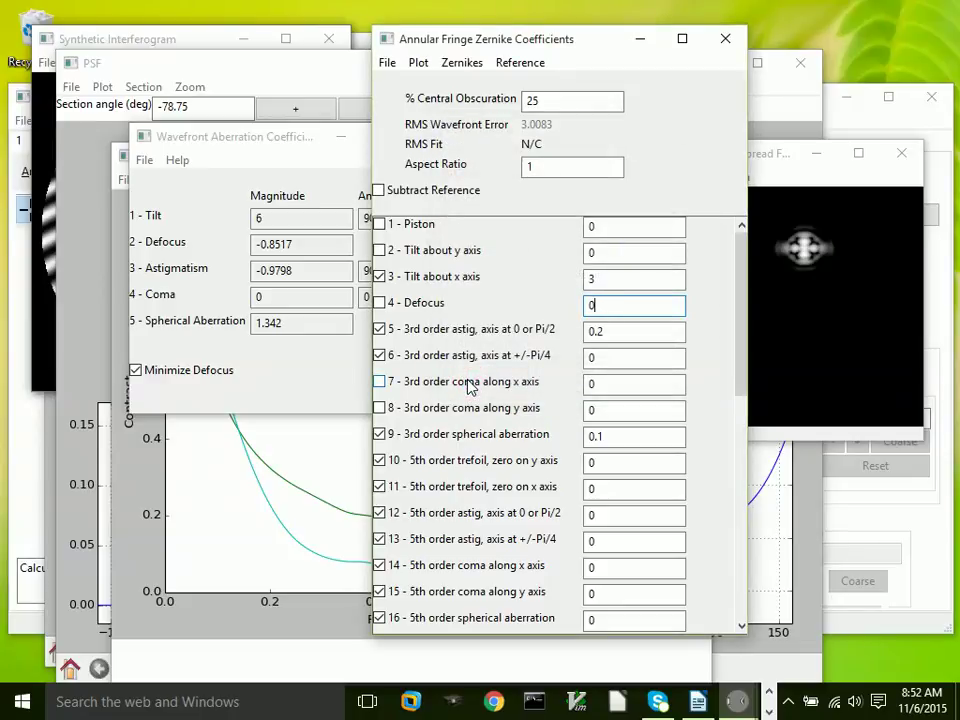
pyautogui.click(380, 192)
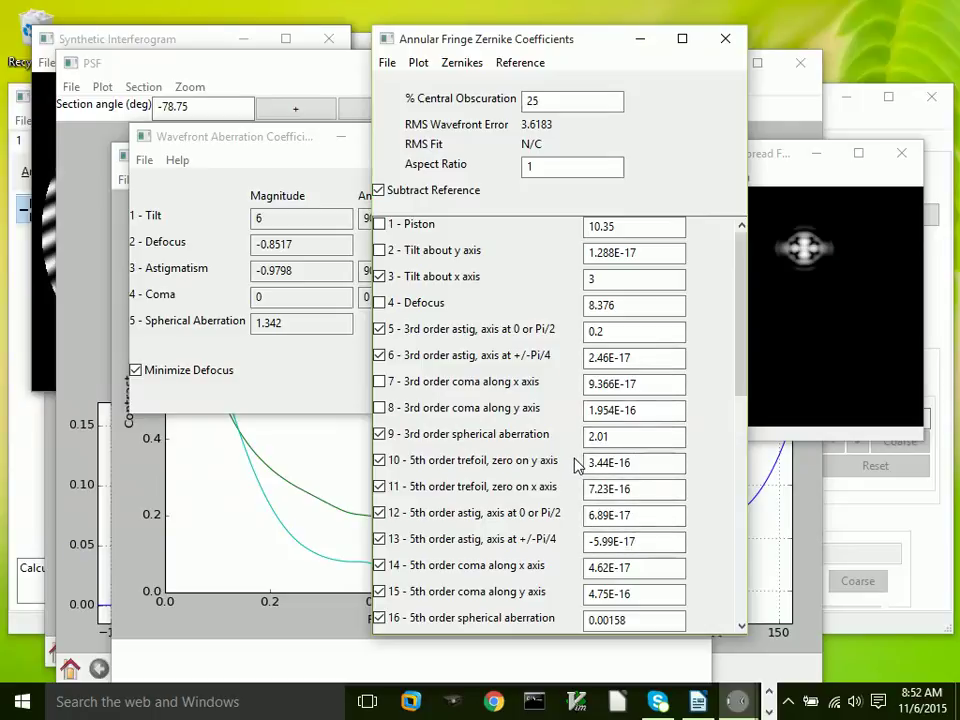
pyautogui.click(378, 191)
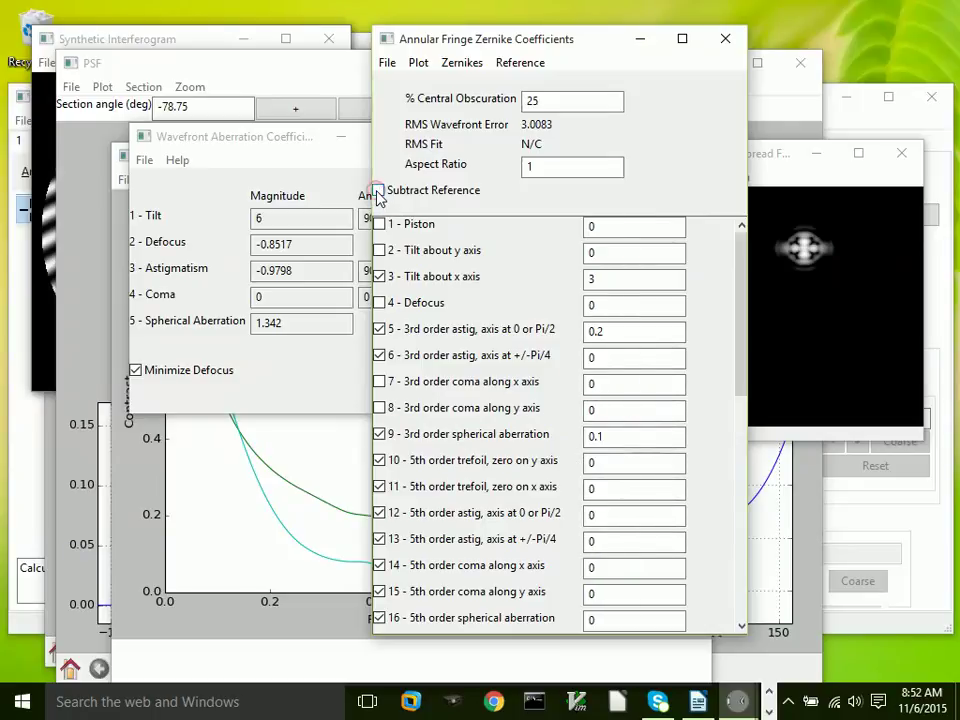
pyautogui.click(378, 191)
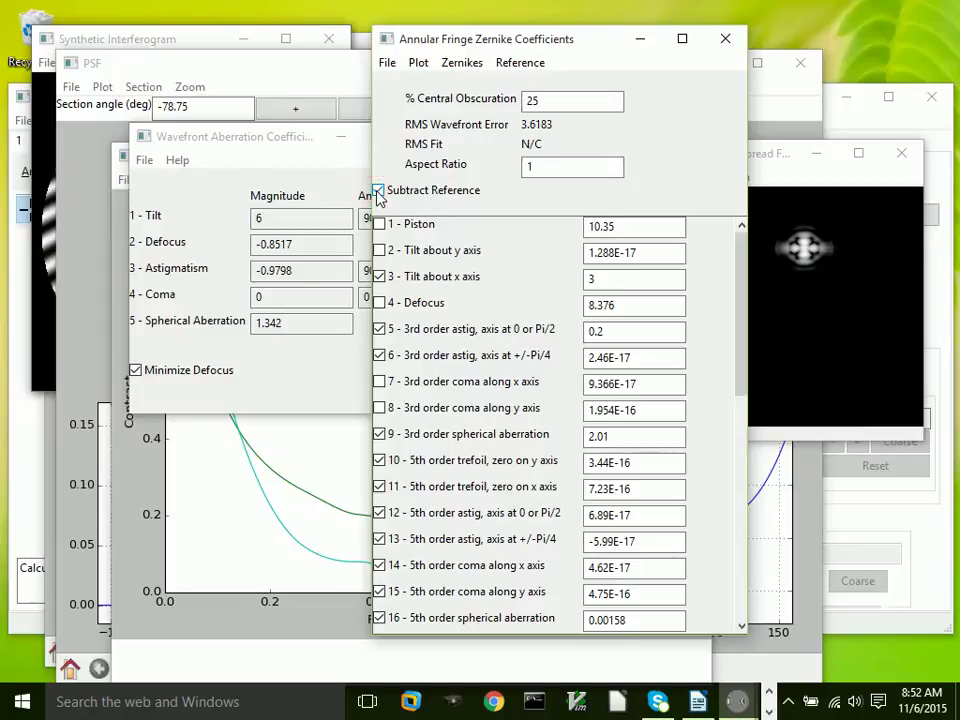
pyautogui.click(378, 191)
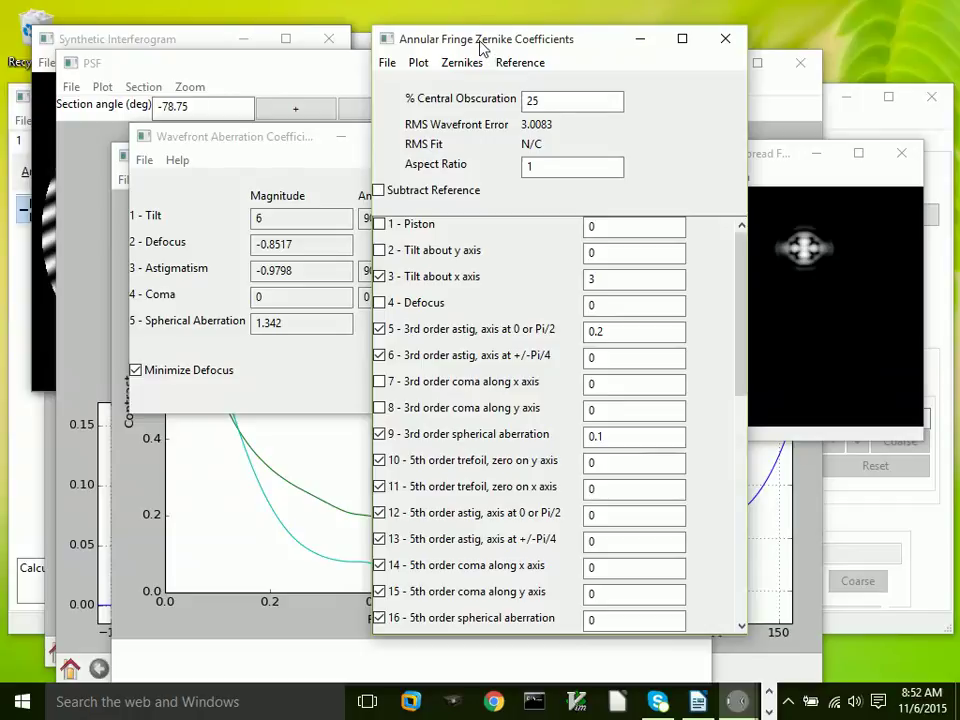
# Step: Move the coefficient panel left, then raise the MTF plot to the front and shift it up-right
pyautogui.moveTo(480, 47); pyautogui.dragTo(199, 55)
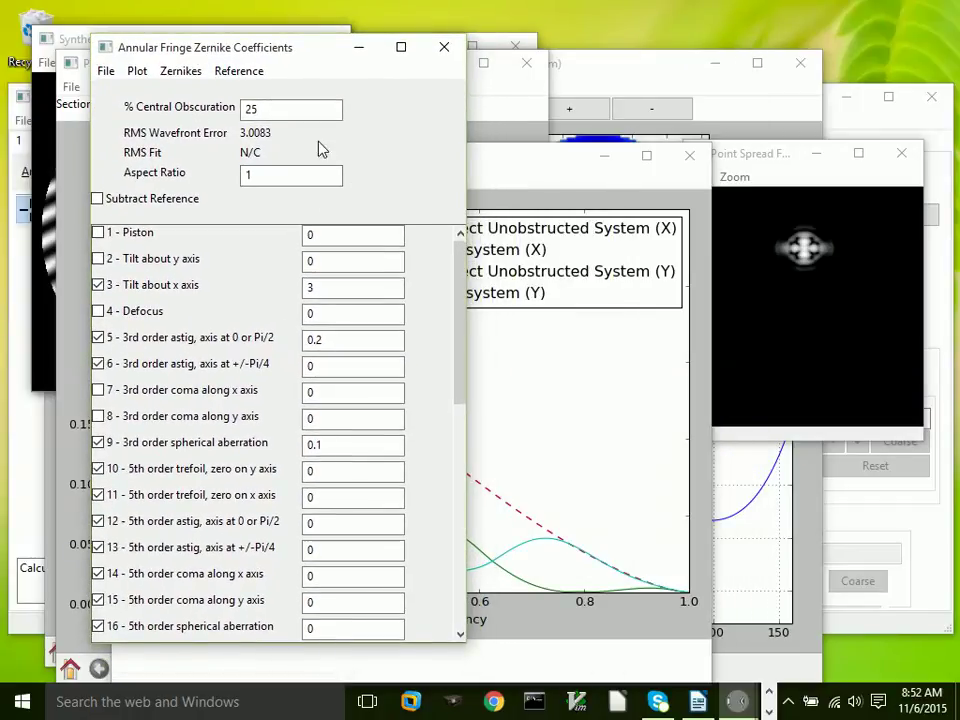
pyautogui.click(140, 76)
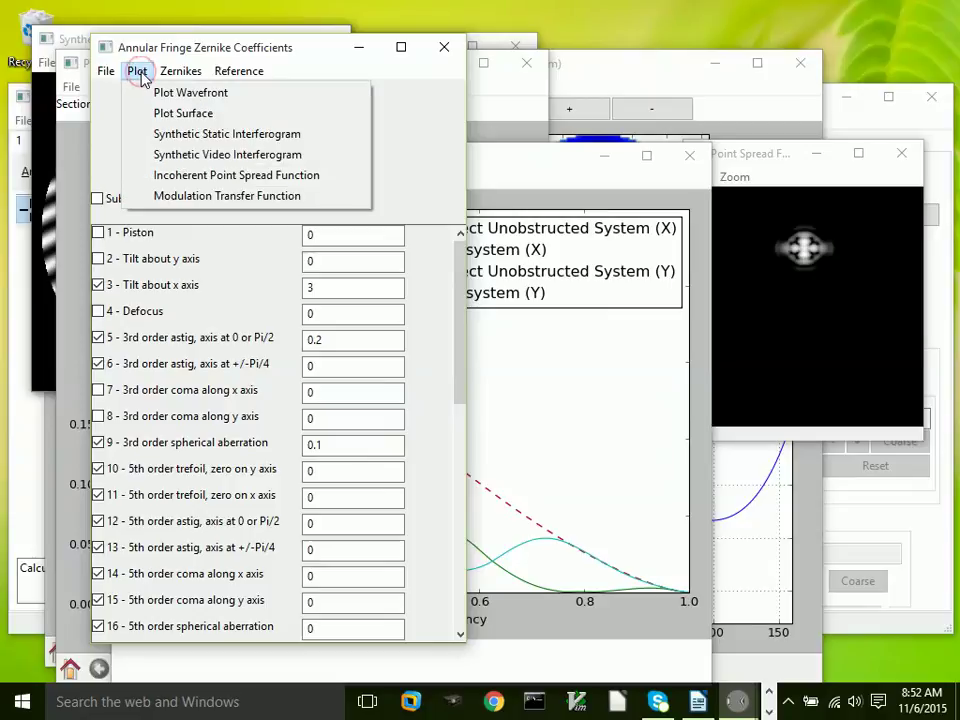
pyautogui.moveTo(239, 71)
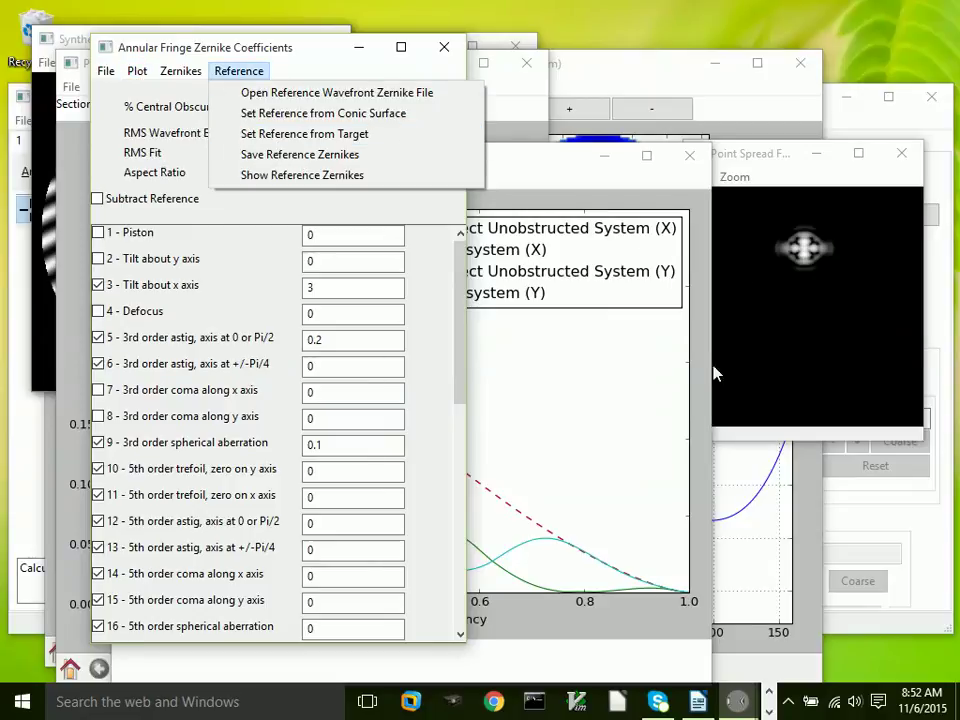
pyautogui.click(553, 161)
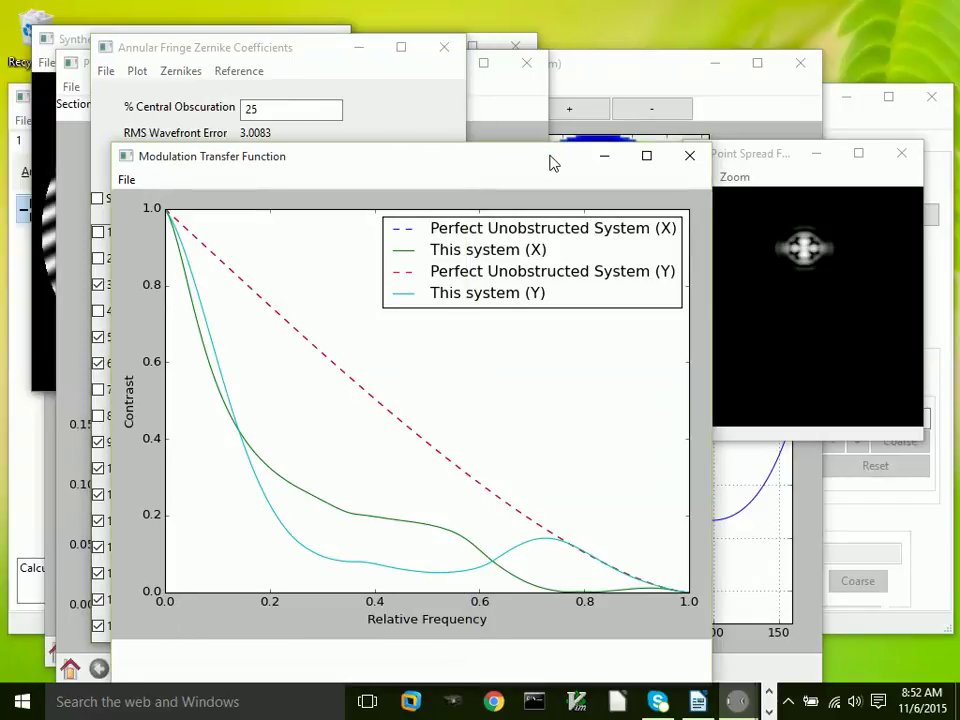
pyautogui.moveTo(553, 163); pyautogui.dragTo(659, 125)
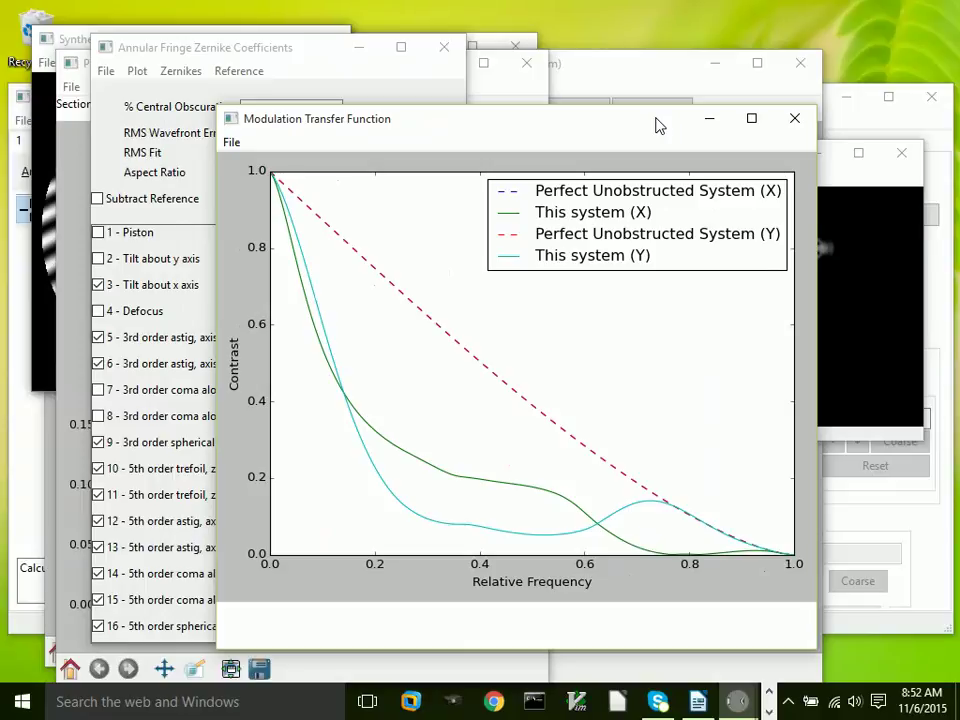